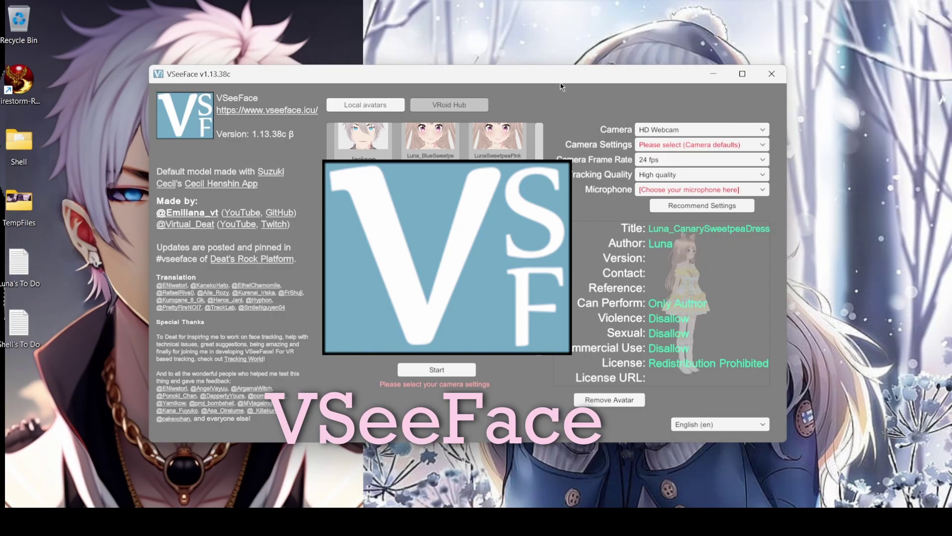
{"action": "left_click_drag", "start_coordinate": [562, 83], "coordinate": [567, 88]}
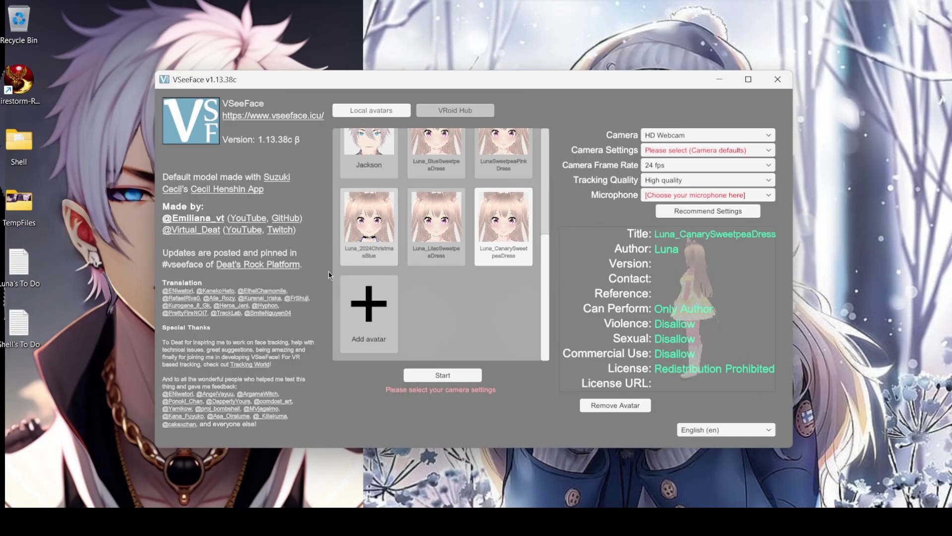
{"action": "left_click_drag", "start_coordinate": [556, 88], "coordinate": [578, 96]}
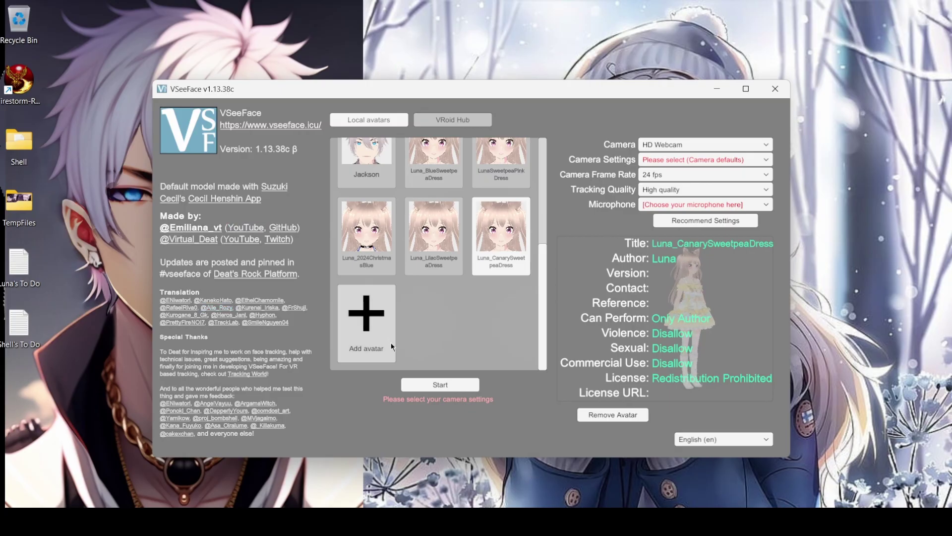
{"action": "left_click", "coordinate": [367, 322]}
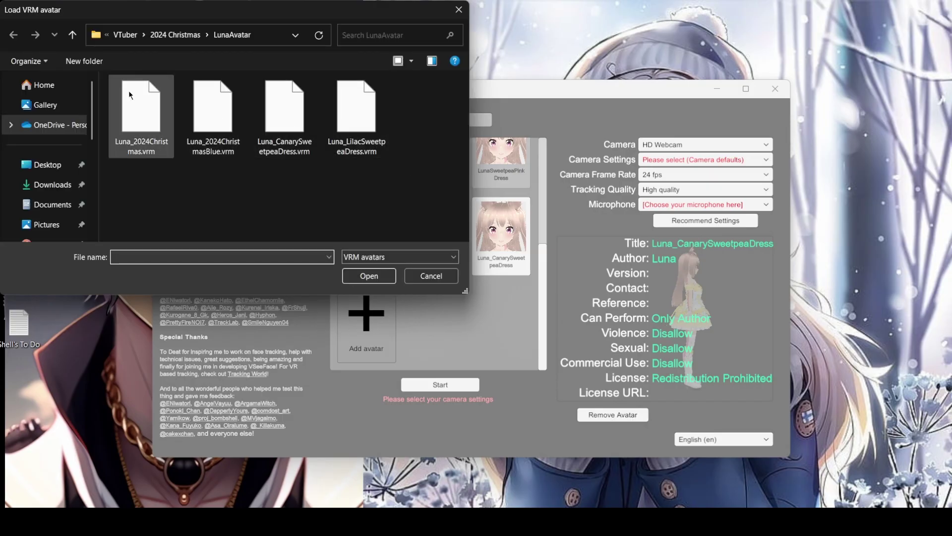
{"action": "left_click", "coordinate": [148, 154]}
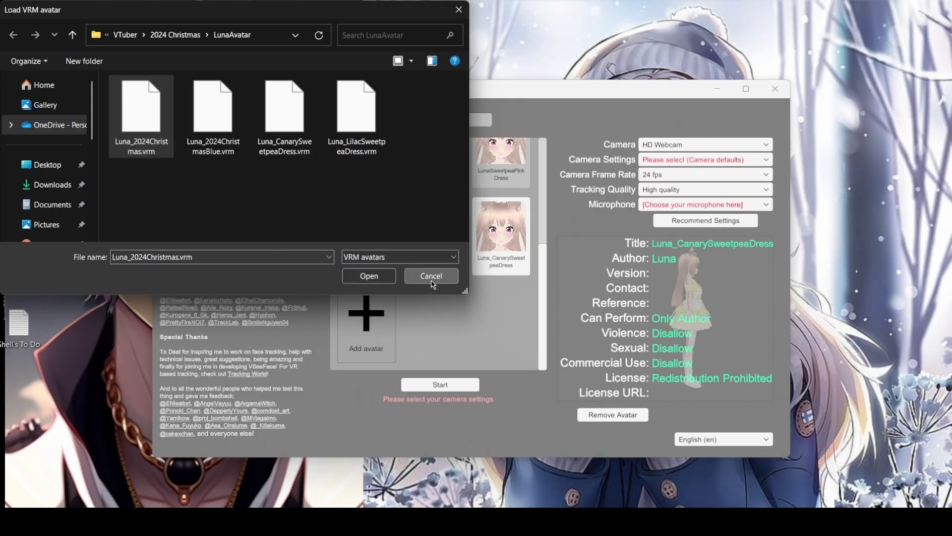
{"action": "left_click", "coordinate": [416, 278]}
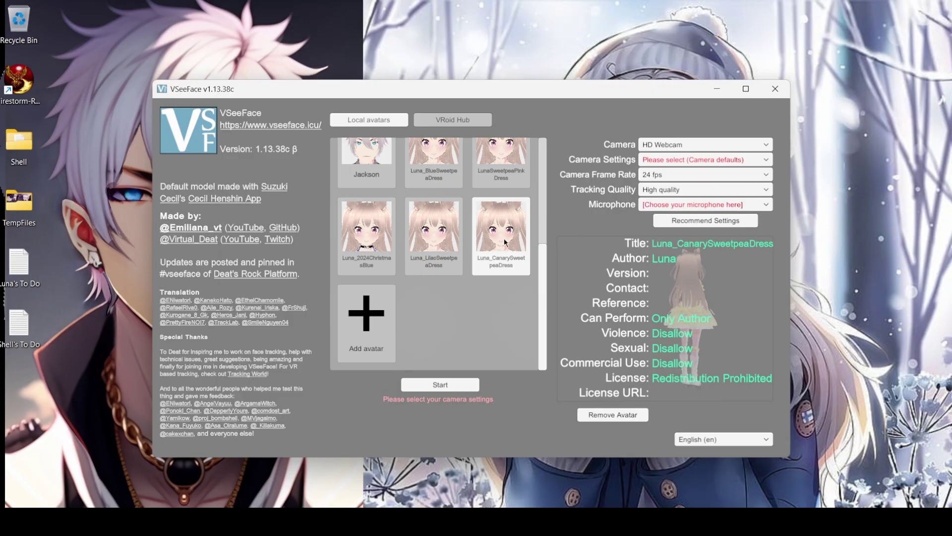
Preview the local avatars in their Christmas and Sweetpea dresses and select LunaSweetpeaPinkDress
{"action": "left_click", "coordinate": [369, 248]}
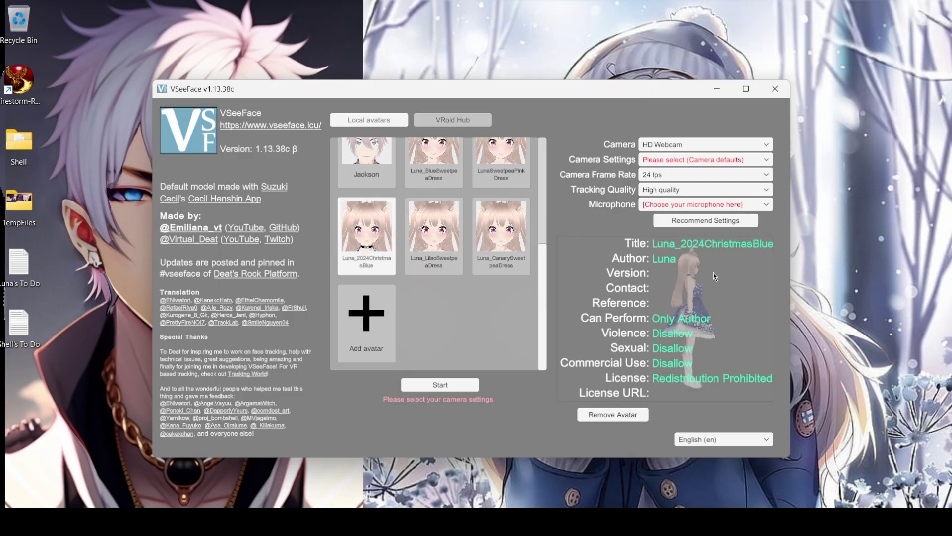
{"action": "left_click", "coordinate": [425, 214]}
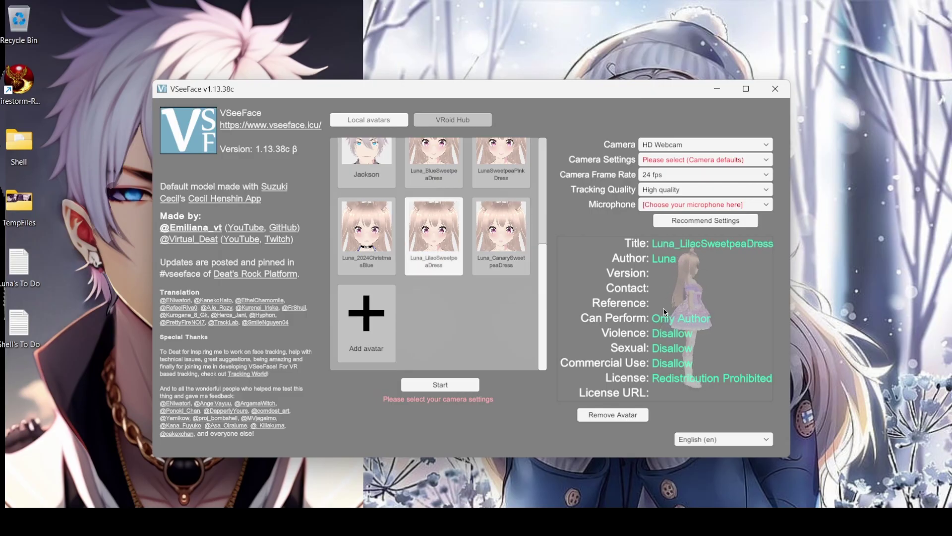
{"action": "left_click", "coordinate": [490, 170]}
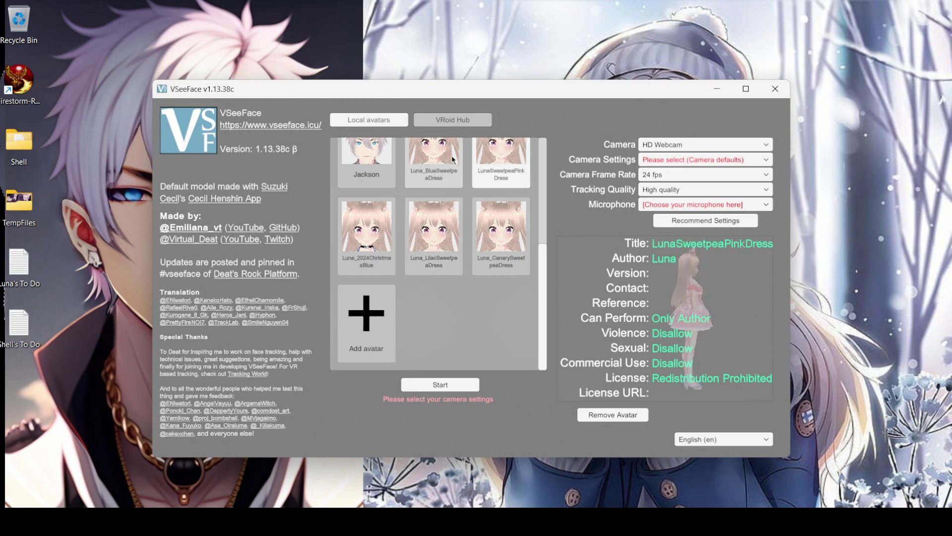
{"action": "left_click", "coordinate": [438, 156]}
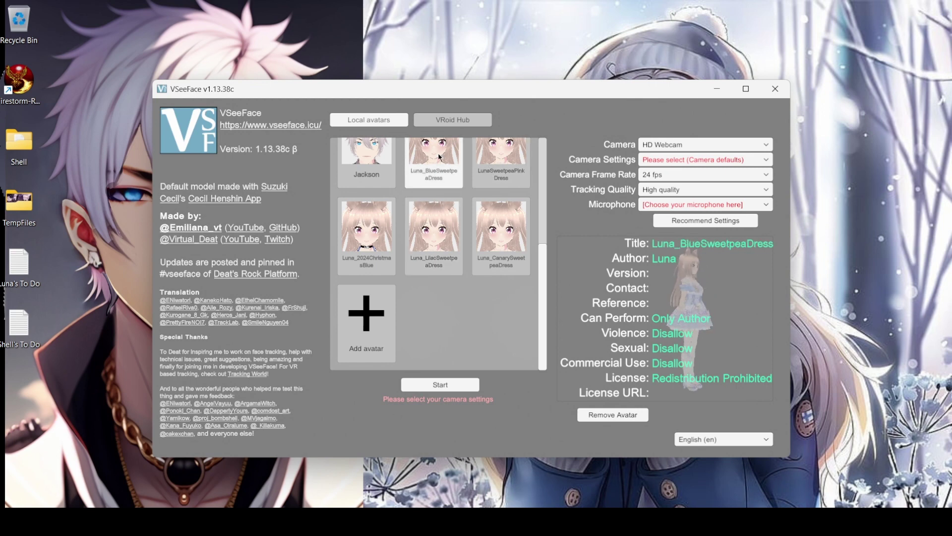
{"action": "left_click", "coordinate": [497, 164]}
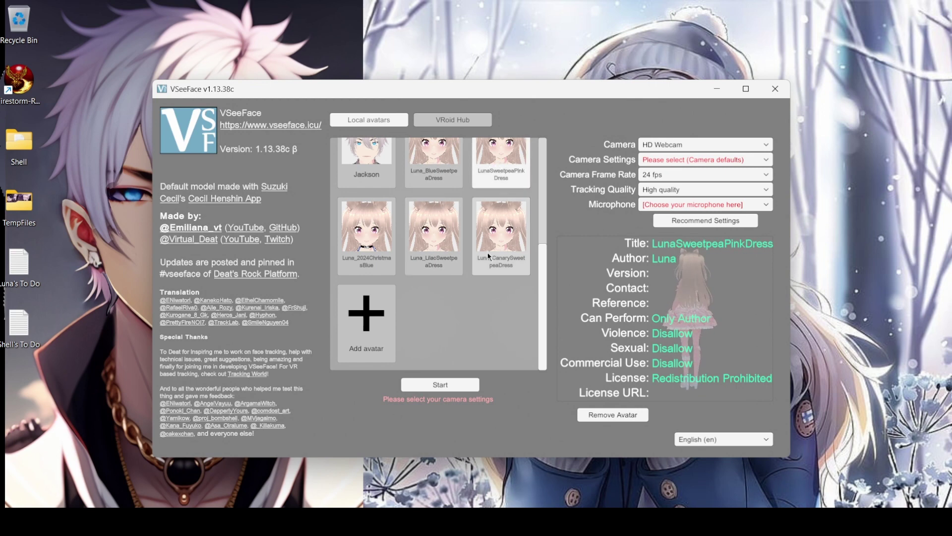
{"action": "left_click_drag", "start_coordinate": [647, 95], "coordinate": [628, 88]}
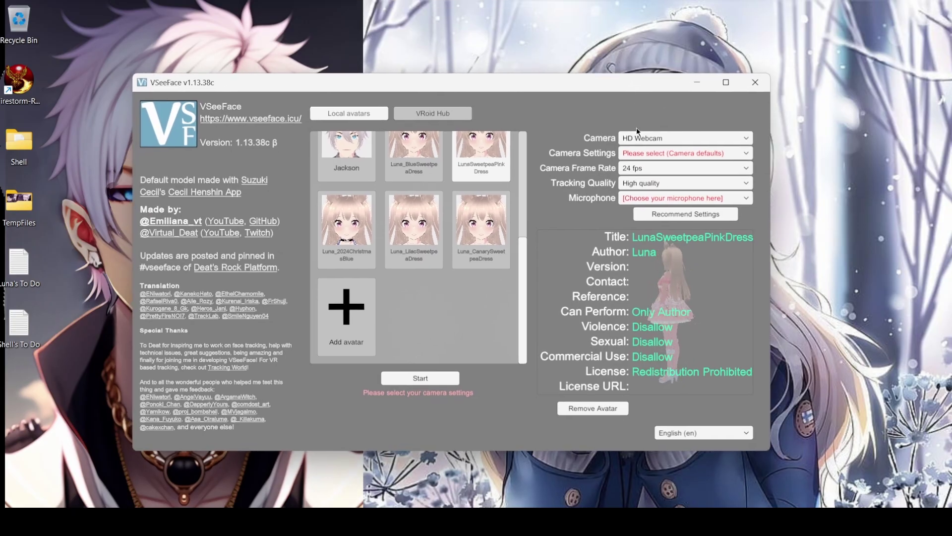
{"action": "key", "text": "alt+Tab"}
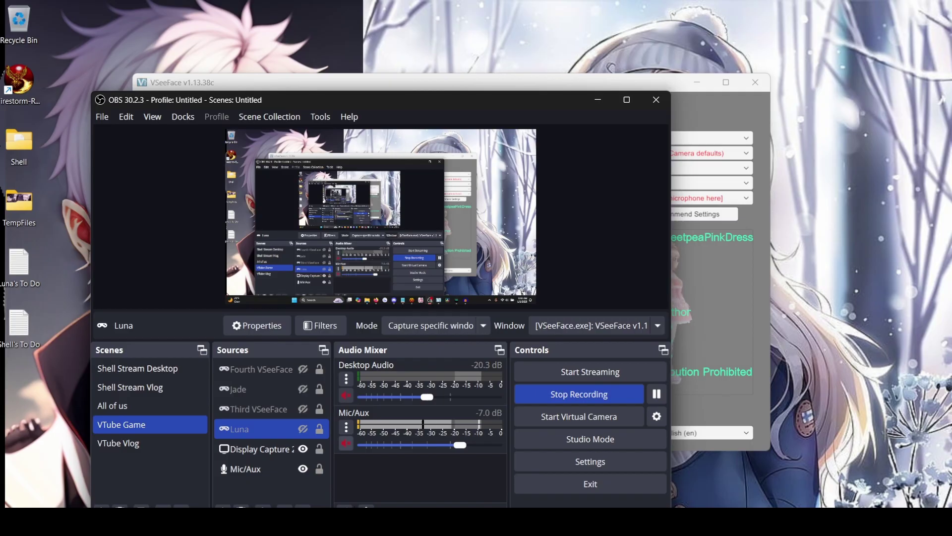
{"action": "key", "text": "alt+Tab"}
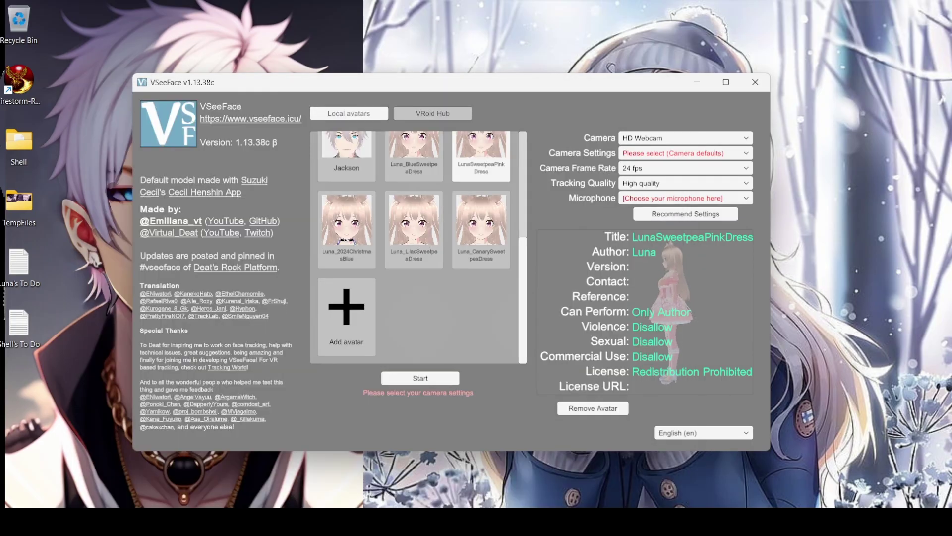
{"action": "left_click_drag", "start_coordinate": [577, 89], "coordinate": [560, 69]}
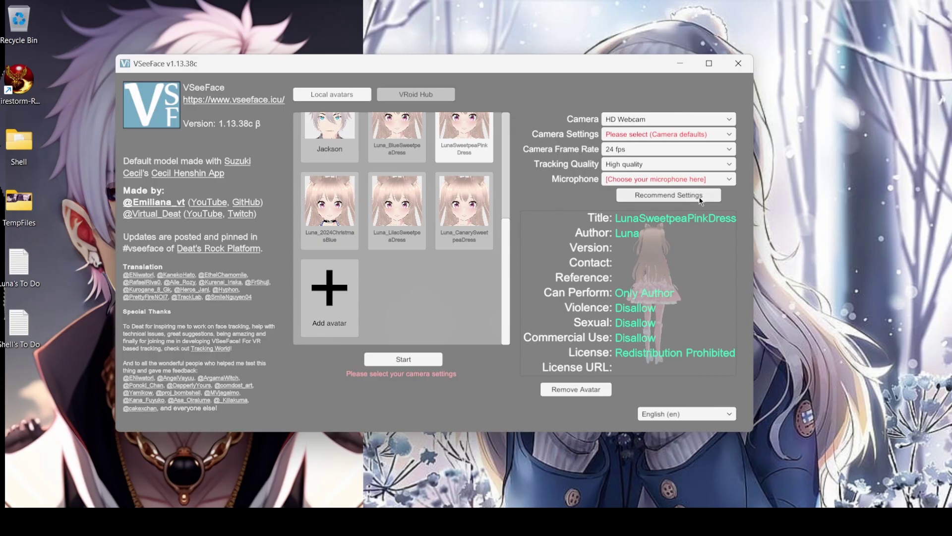
{"action": "left_click", "coordinate": [677, 196]}
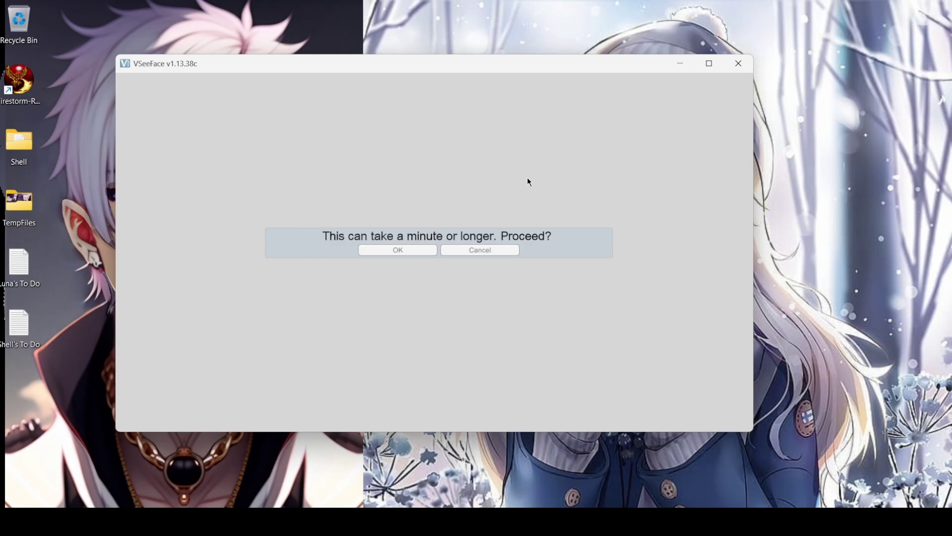
{"action": "left_click", "coordinate": [466, 251]}
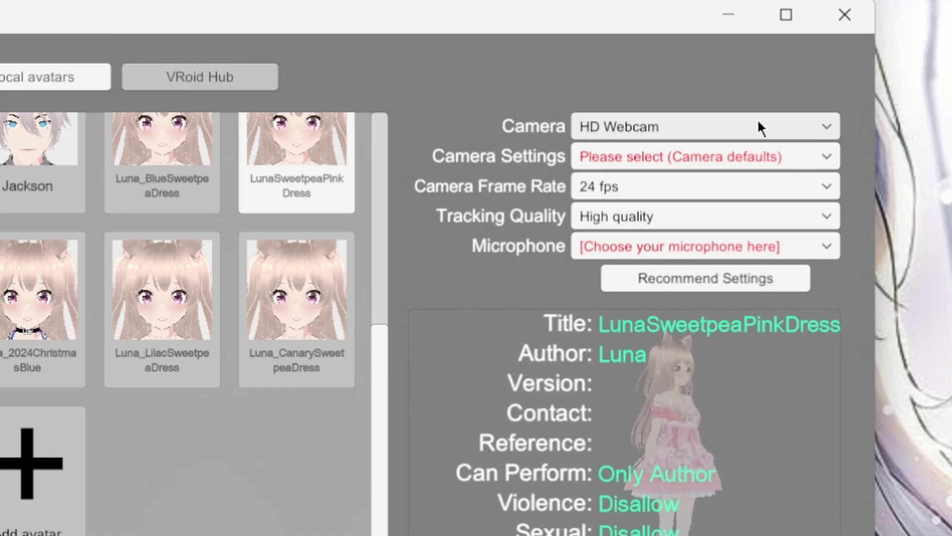
Choose HD Webcam as the camera and keep the camera defaults as its settings
{"action": "left_click", "coordinate": [759, 124]}
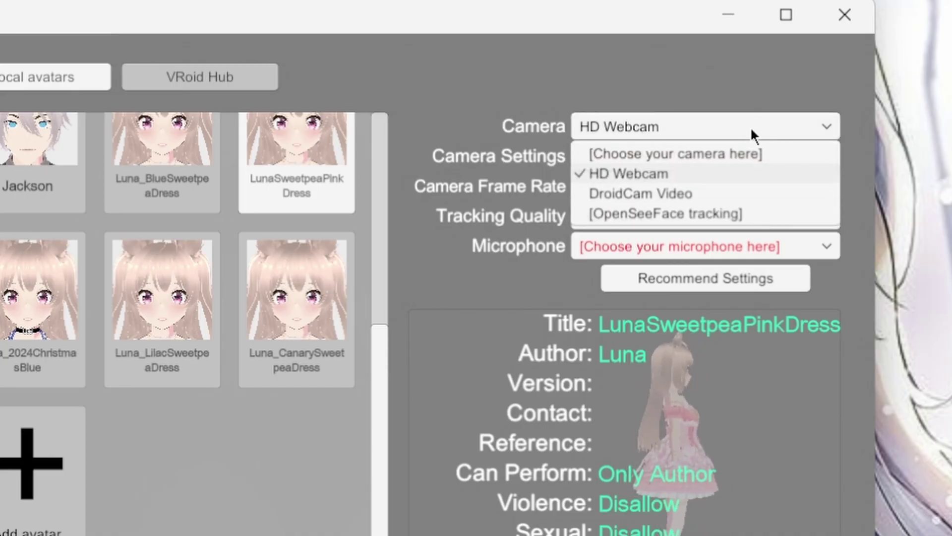
{"action": "left_click", "coordinate": [693, 175]}
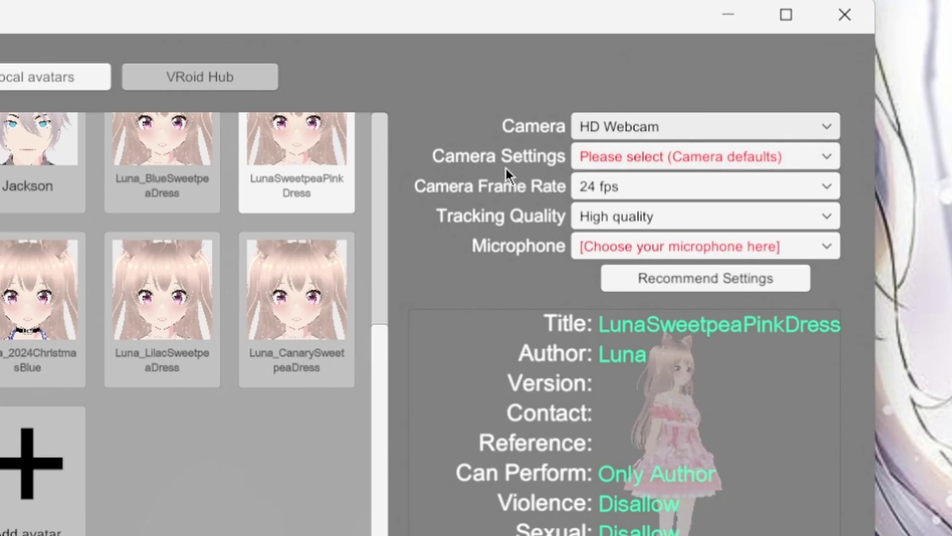
{"action": "left_click", "coordinate": [807, 161]}
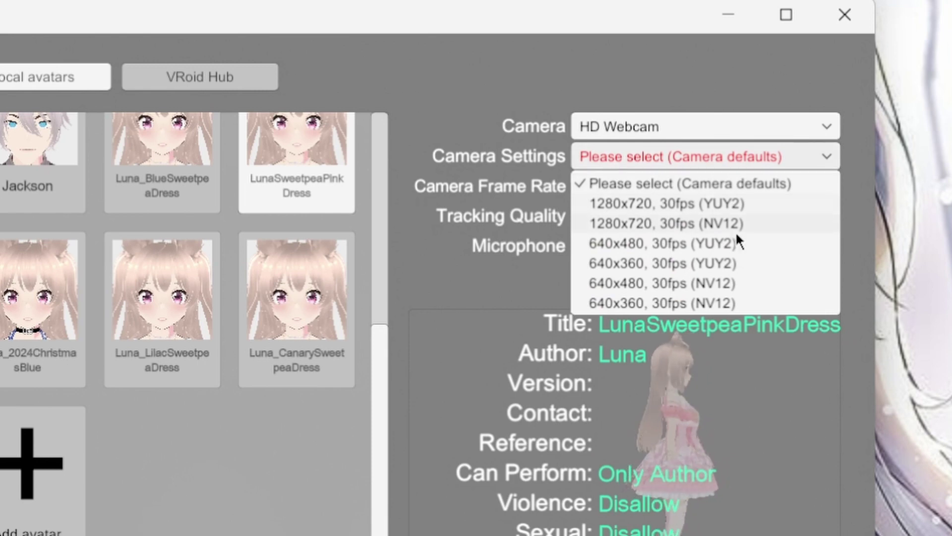
{"action": "left_click", "coordinate": [631, 184]}
Keep the camera frame rate at 24 fps and the tracking quality at High quality, leaving the microphone unselected
{"action": "left_click", "coordinate": [760, 180]}
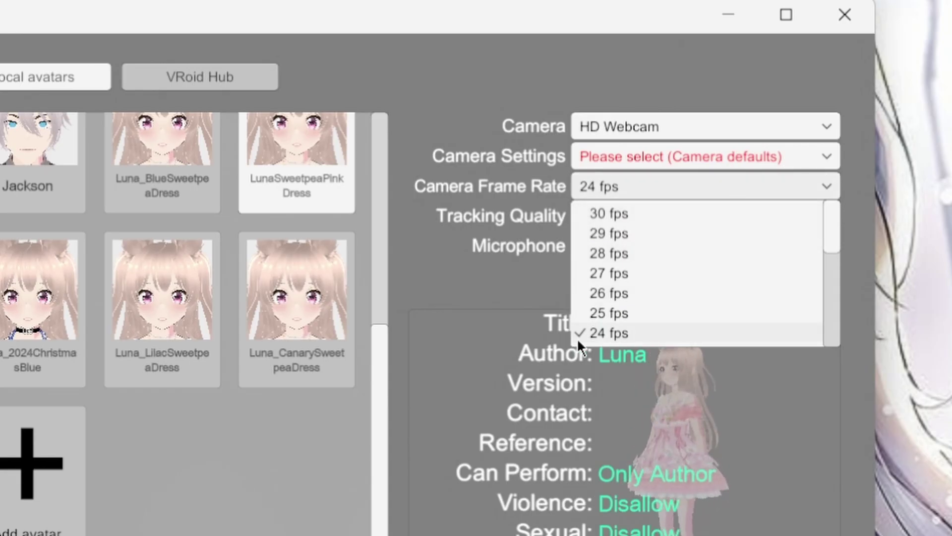
{"action": "left_click", "coordinate": [469, 100]}
{"action": "left_click", "coordinate": [709, 216]}
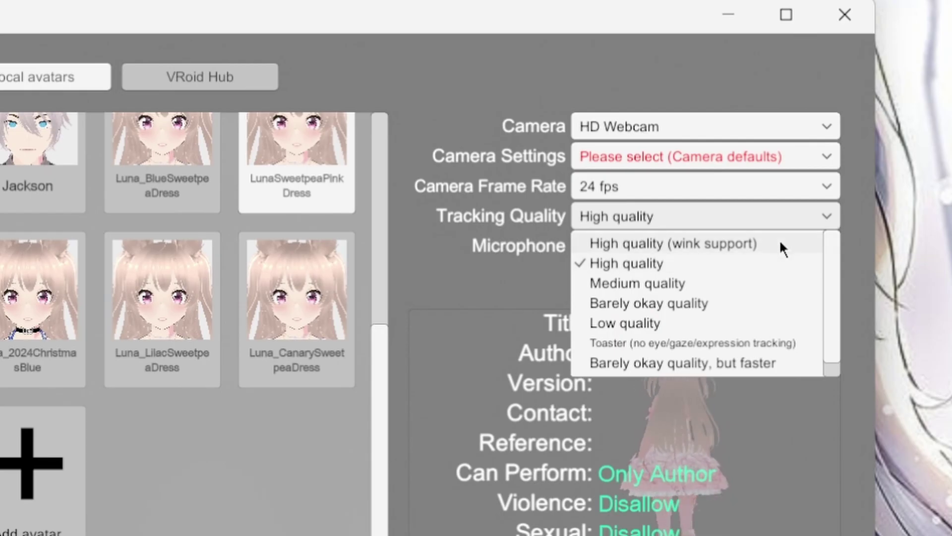
{"action": "left_click", "coordinate": [609, 261]}
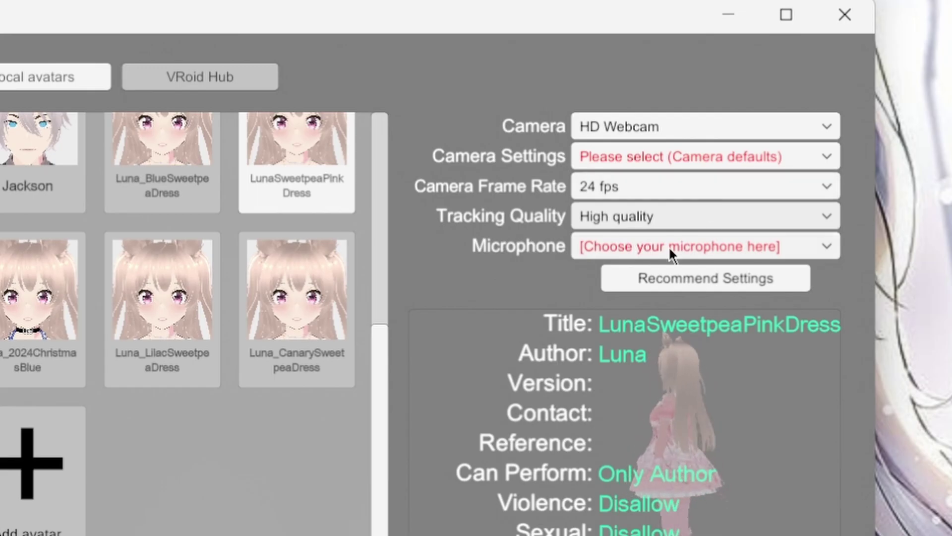
{"action": "left_click", "coordinate": [803, 246]}
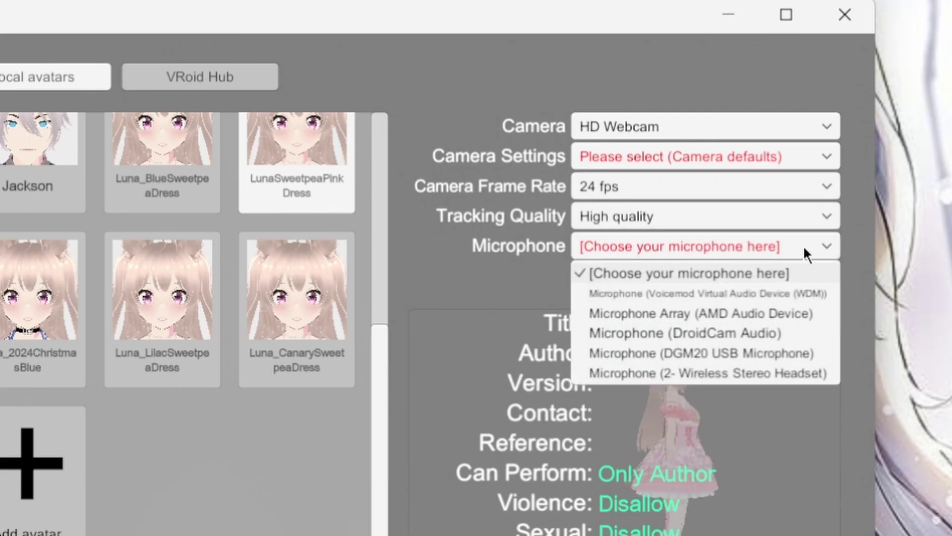
{"action": "left_click", "coordinate": [701, 247]}
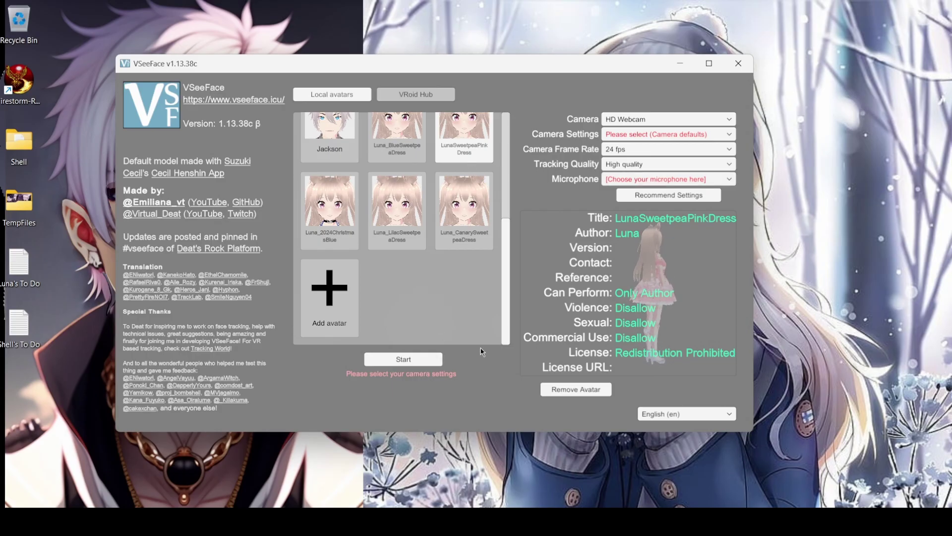
Start tracking with the chosen avatar and frame it closer, from the head down to the skirt
{"action": "left_click", "coordinate": [396, 359]}
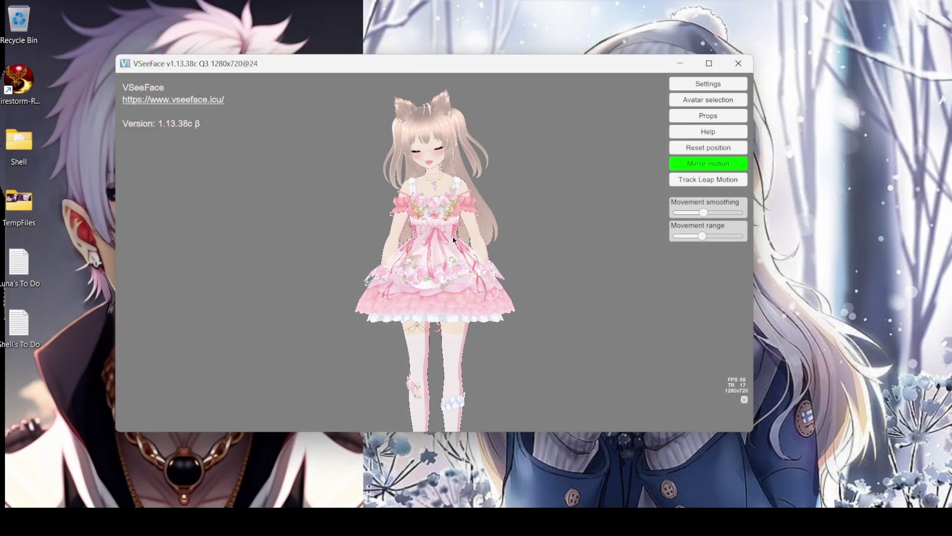
{"action": "middle_click_drag", "start_coordinate": [452, 236], "coordinate": [452, 250]}
{"action": "scroll", "coordinate": [452, 248], "scroll_direction": "up", "scroll_amount": 4}
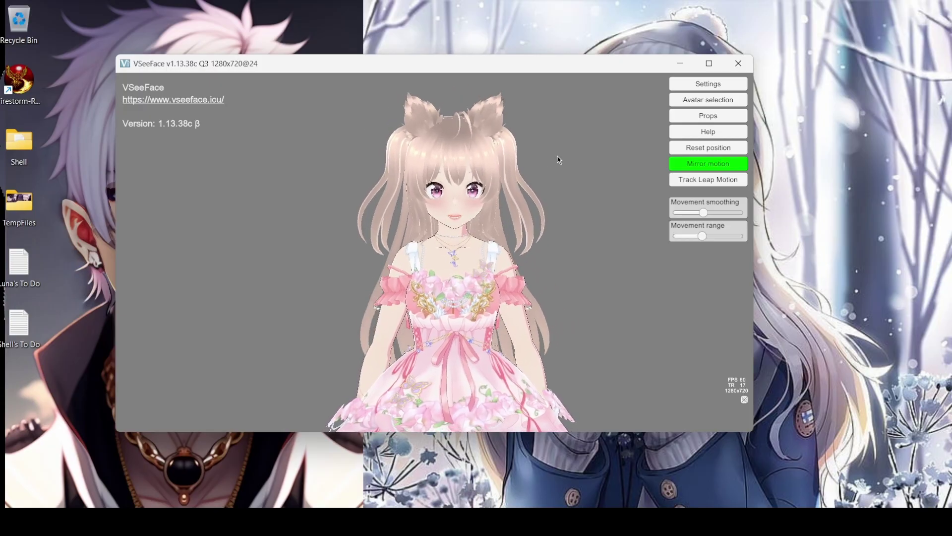
Try mirror motion off and back on, and Leap Motion tracking on and back off
{"action": "left_click", "coordinate": [694, 165]}
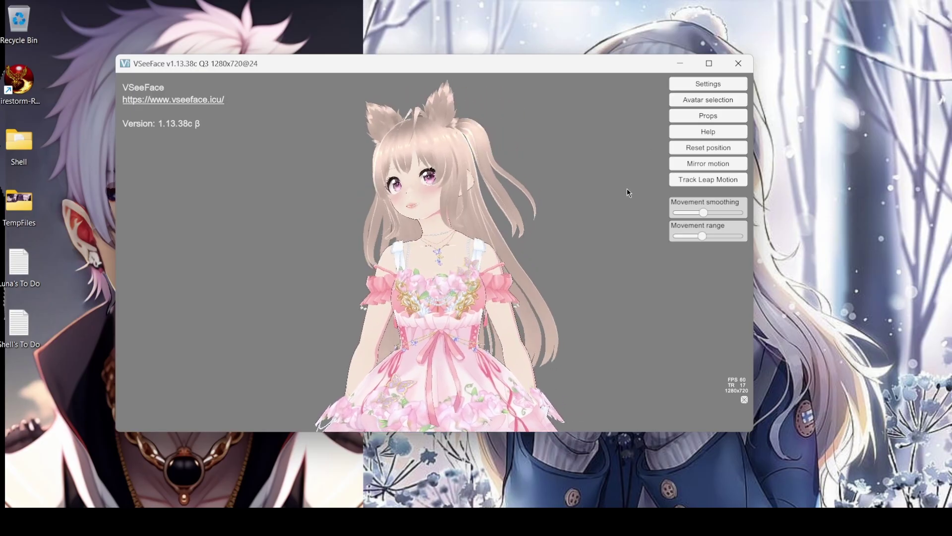
{"action": "left_click", "coordinate": [715, 165]}
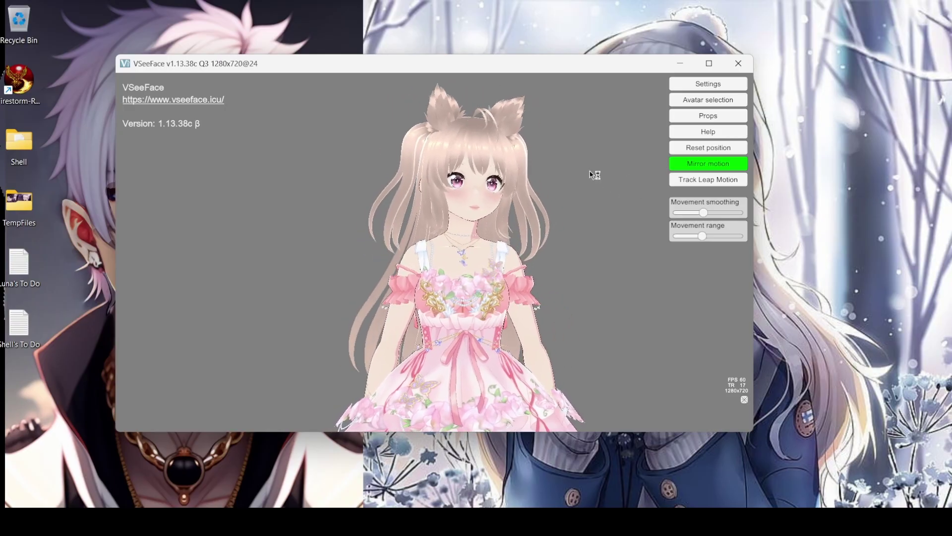
{"action": "left_click", "coordinate": [694, 183]}
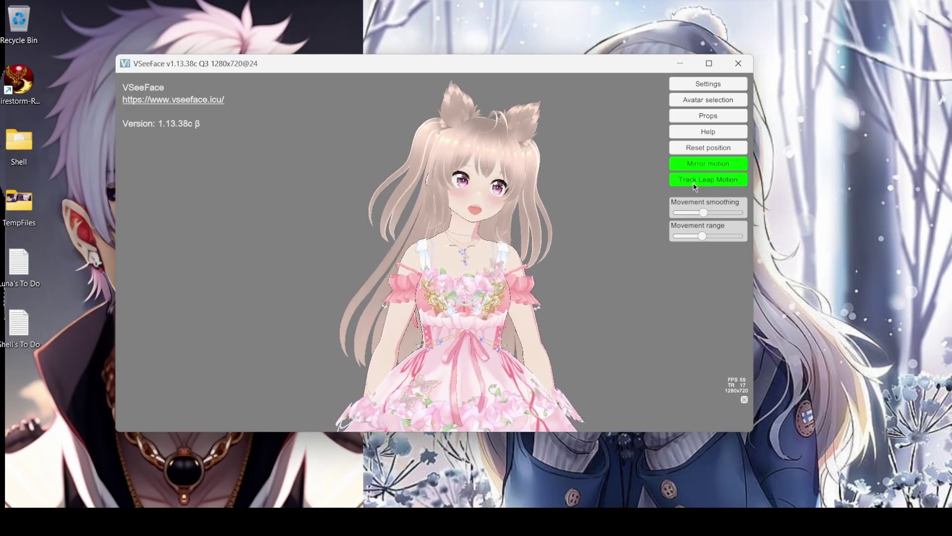
{"action": "left_click", "coordinate": [694, 184]}
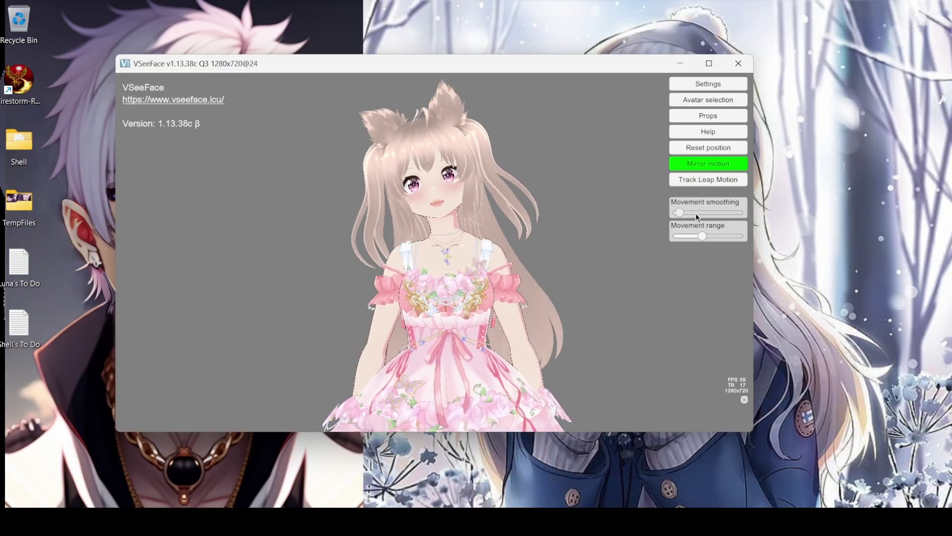
Try high and low movement settings, leaving movement smoothing at about a quarter and movement range slightly below the middle
{"action": "left_click_drag", "start_coordinate": [679, 212], "coordinate": [730, 221]}
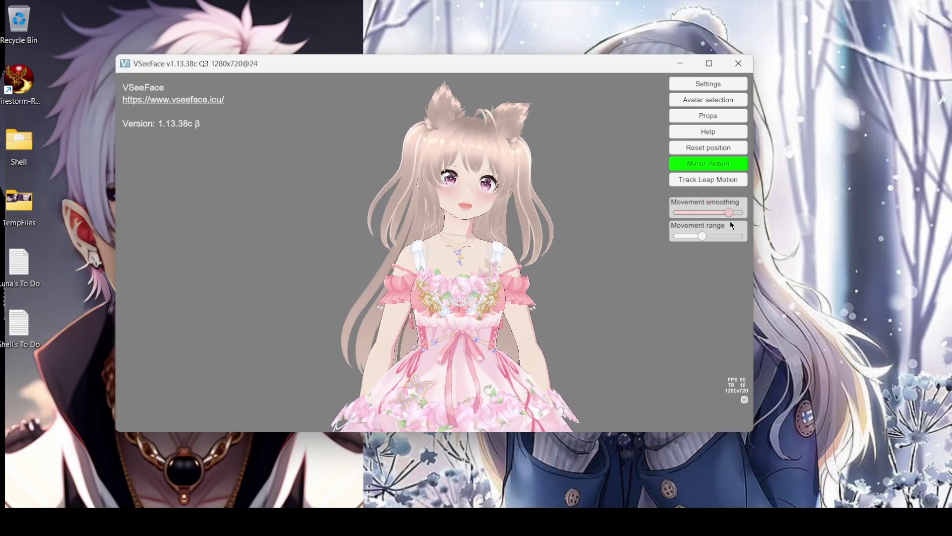
{"action": "left_click_drag", "start_coordinate": [720, 210], "coordinate": [700, 215]}
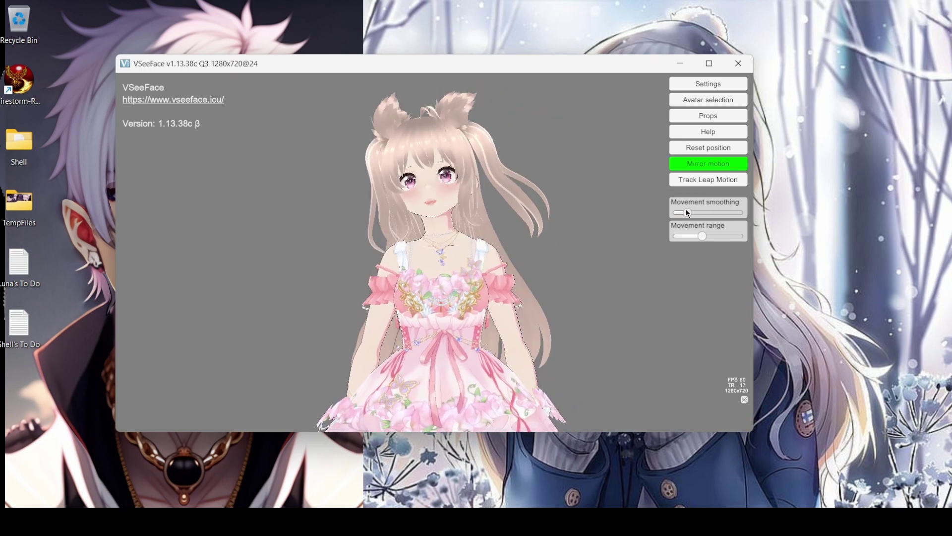
{"action": "left_click_drag", "start_coordinate": [688, 212], "coordinate": [692, 212]}
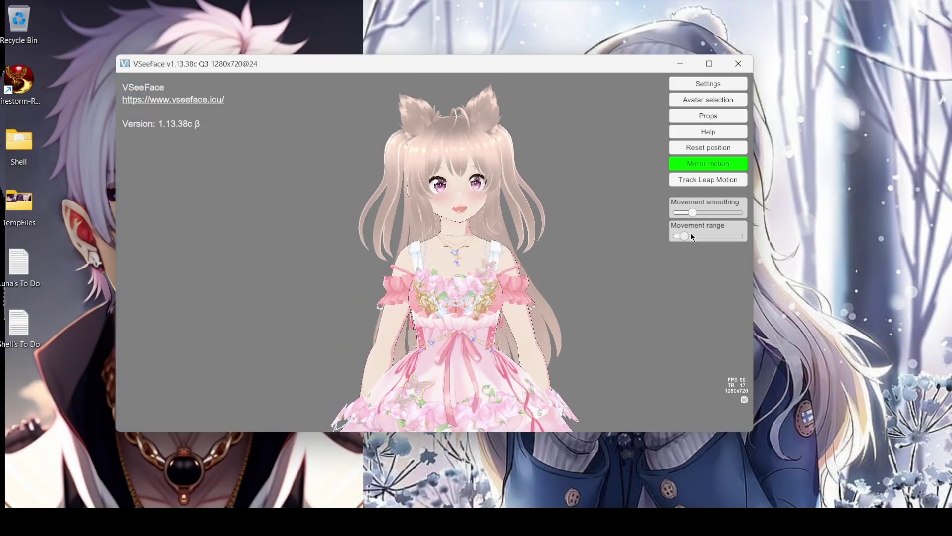
{"action": "left_click_drag", "start_coordinate": [687, 236], "coordinate": [735, 239]}
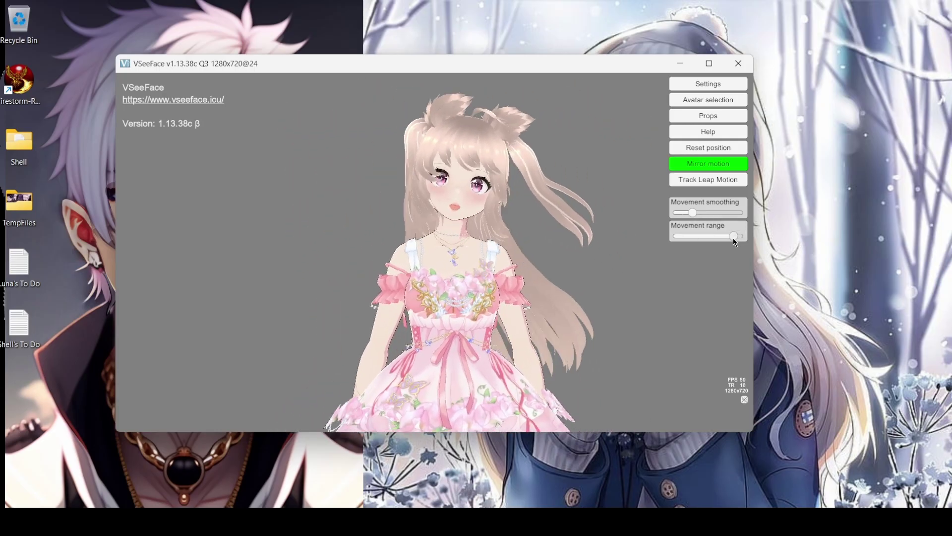
{"action": "left_click_drag", "start_coordinate": [733, 237], "coordinate": [704, 240]}
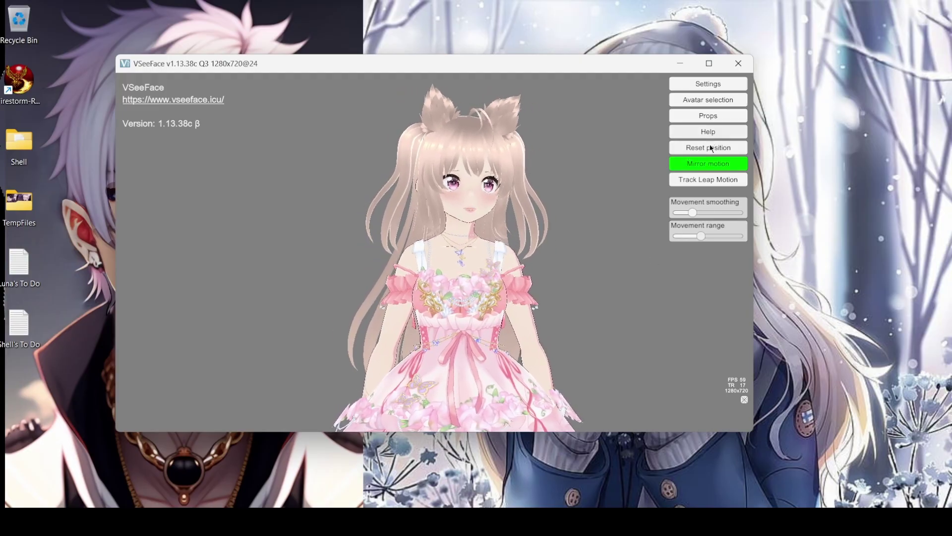
Move the VSeeFace window slightly lower on the desktop and reset the avatar's position
{"action": "mouse_move", "coordinate": [569, 66]}
{"action": "left_mouse_down"}
{"action": "mouse_move", "coordinate": [577, 61]}
{"action": "mouse_move", "coordinate": [567, 78]}
{"action": "left_mouse_up"}
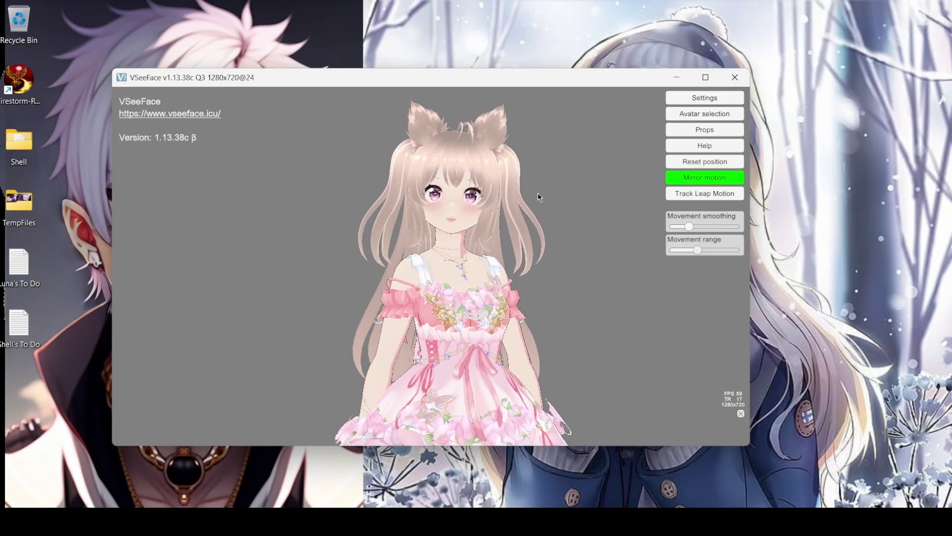
{"action": "left_click", "coordinate": [693, 164]}
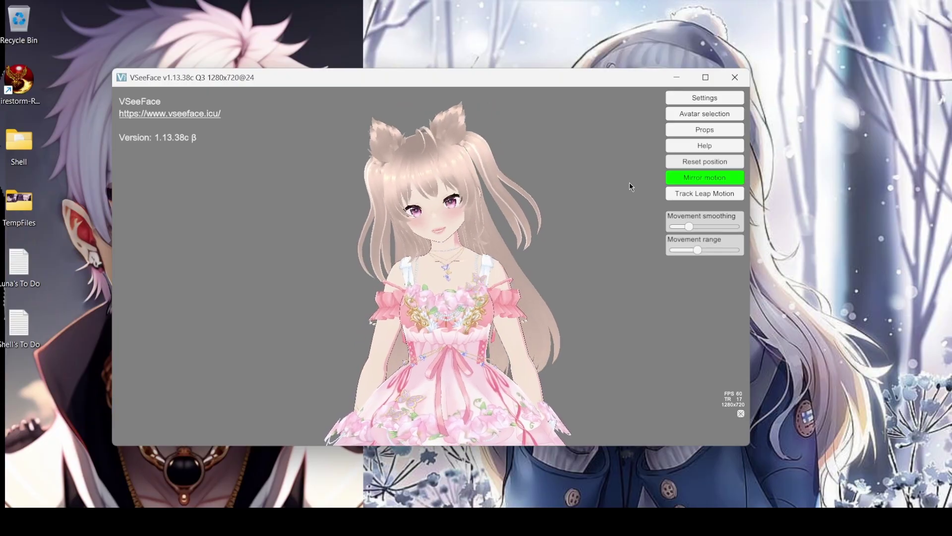
Read all seven pages of the built-in tutorial on OBS transparency, hiding the UI, resetting and camera control, and close it
{"action": "left_click", "coordinate": [705, 146]}
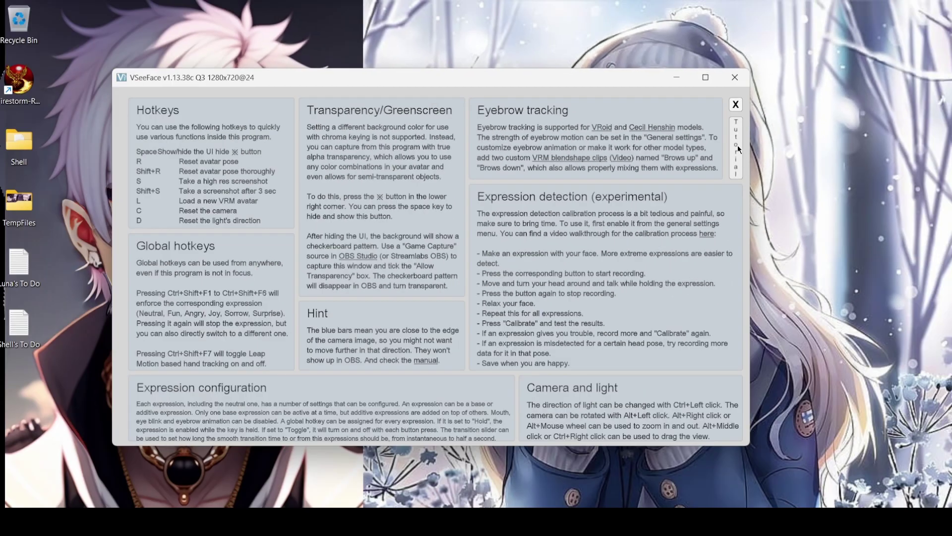
{"action": "left_click", "coordinate": [725, 248]}
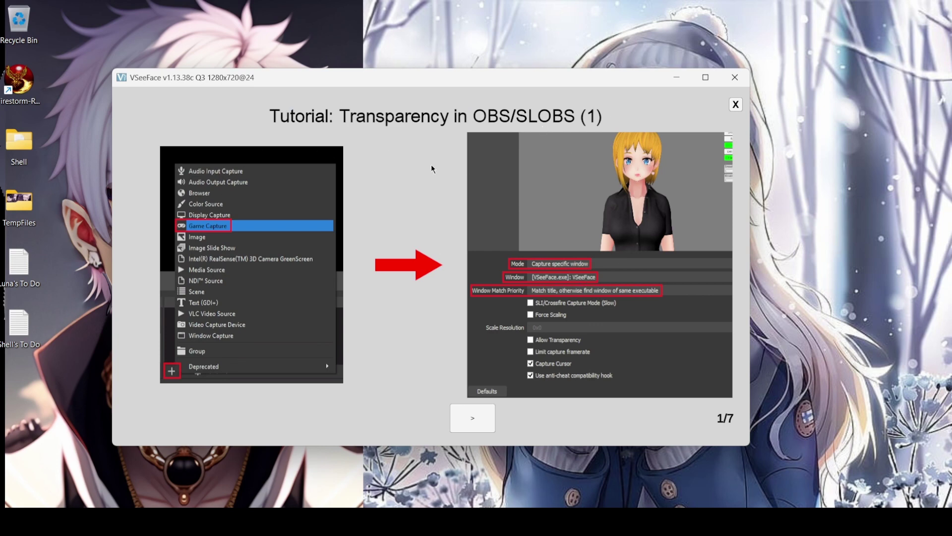
{"action": "left_click", "coordinate": [485, 423]}
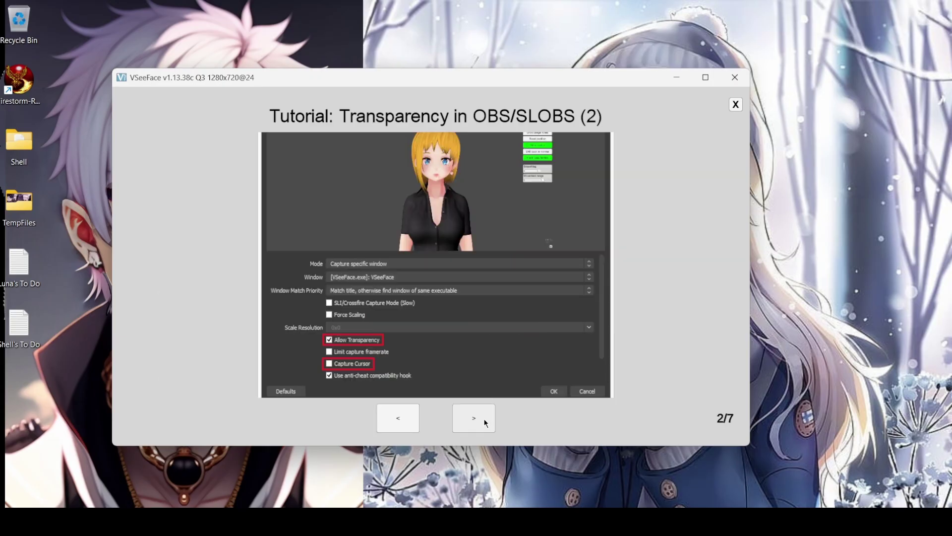
{"action": "left_click", "coordinate": [468, 421]}
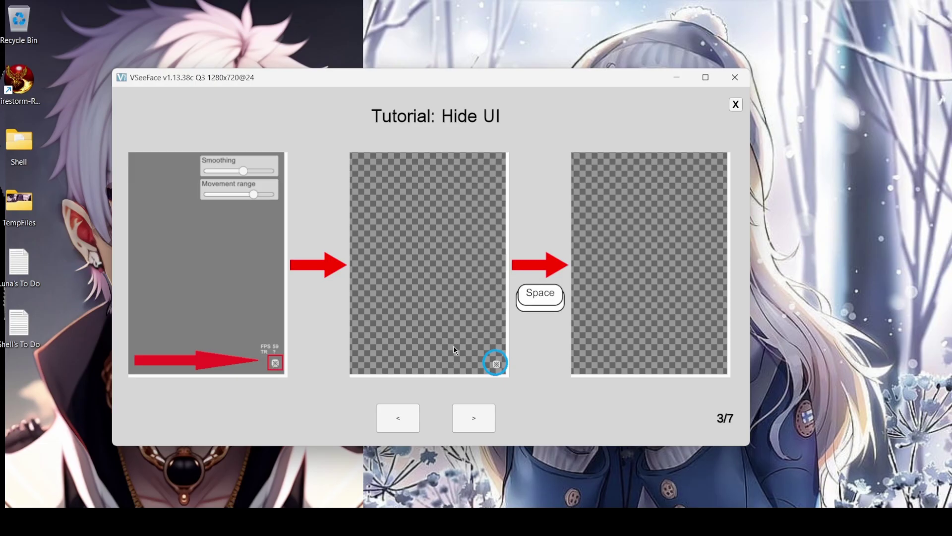
{"action": "left_click", "coordinate": [480, 417]}
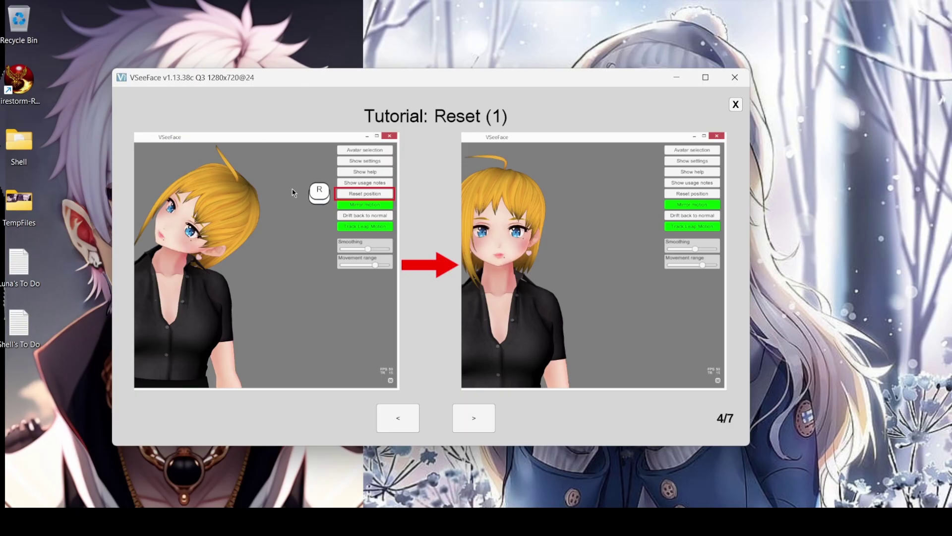
{"action": "left_click", "coordinate": [480, 415]}
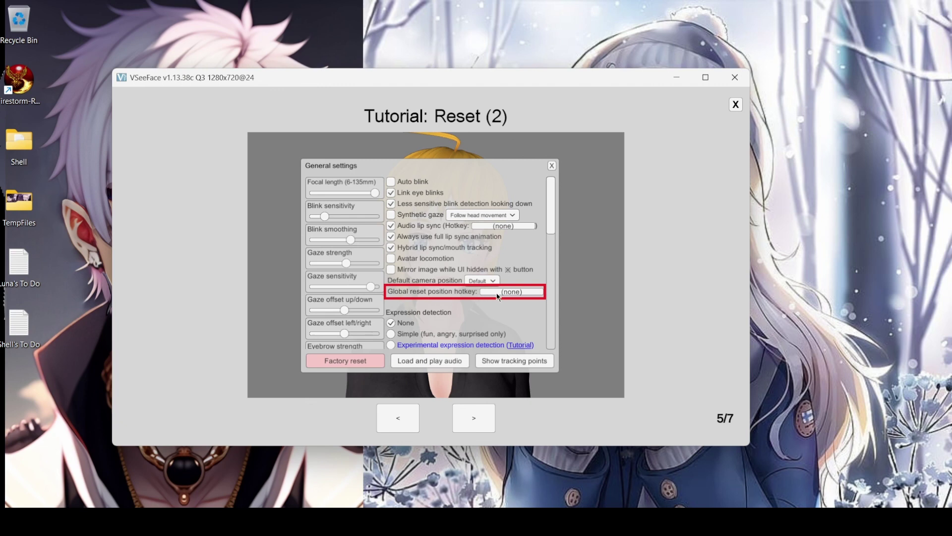
{"action": "left_click", "coordinate": [484, 425]}
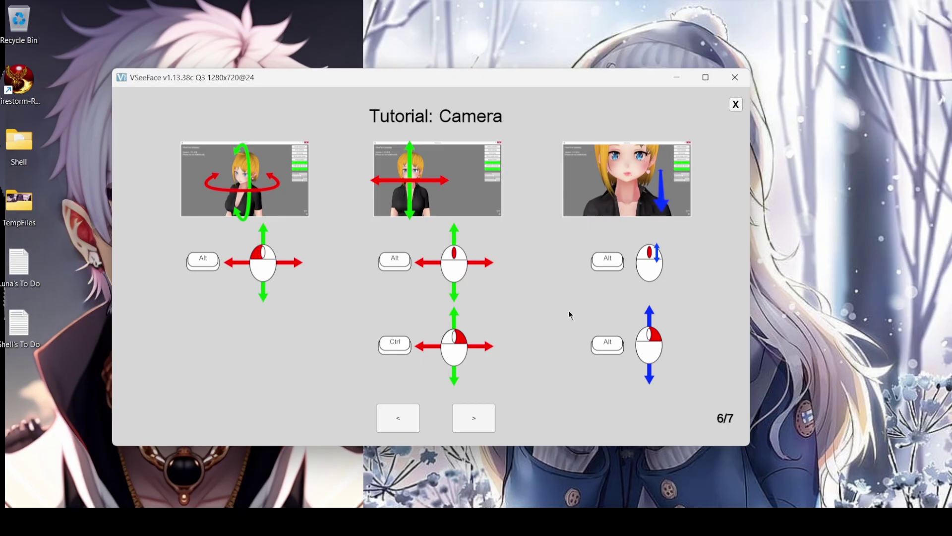
{"action": "left_click", "coordinate": [473, 429]}
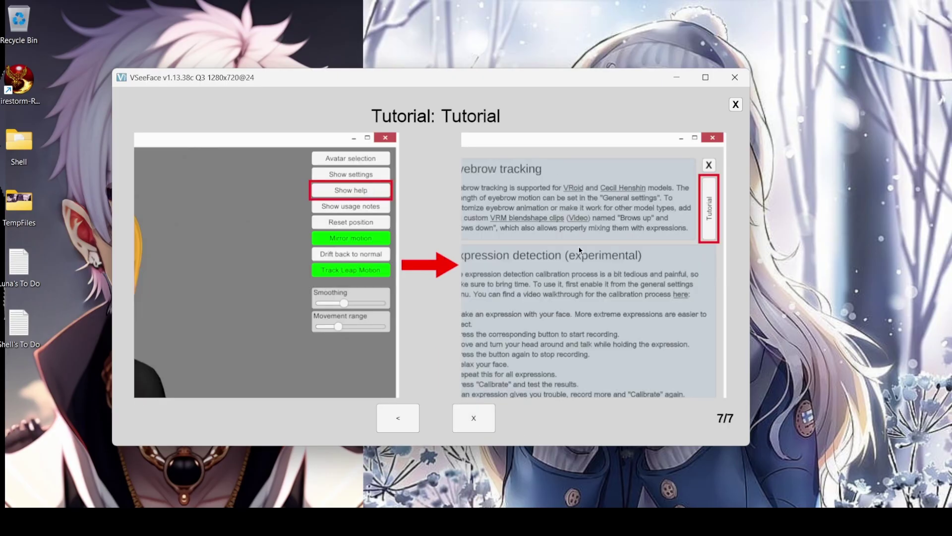
{"action": "left_click", "coordinate": [480, 415]}
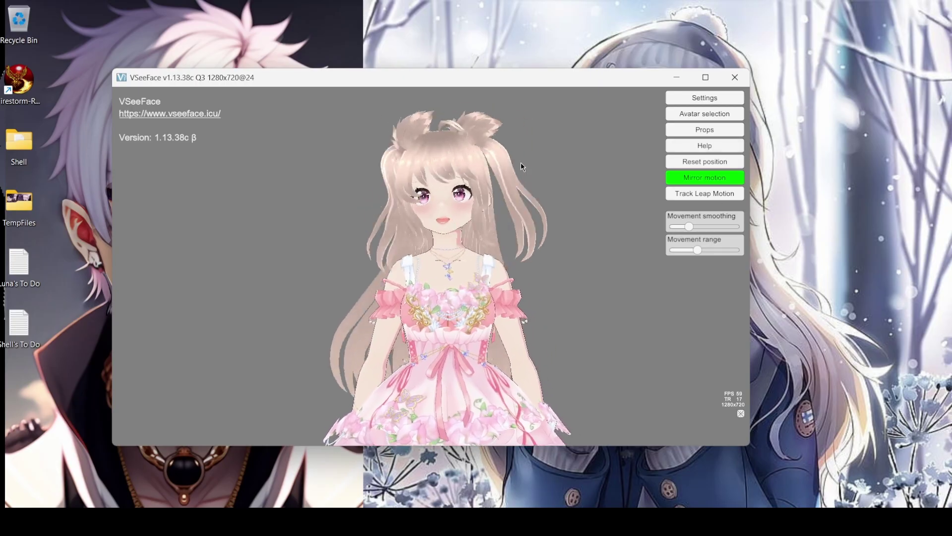
Examine the help overview covering hotkeys, transparency, eyebrow tracking and expression detection, and return to the avatar view
{"action": "left_click", "coordinate": [718, 147]}
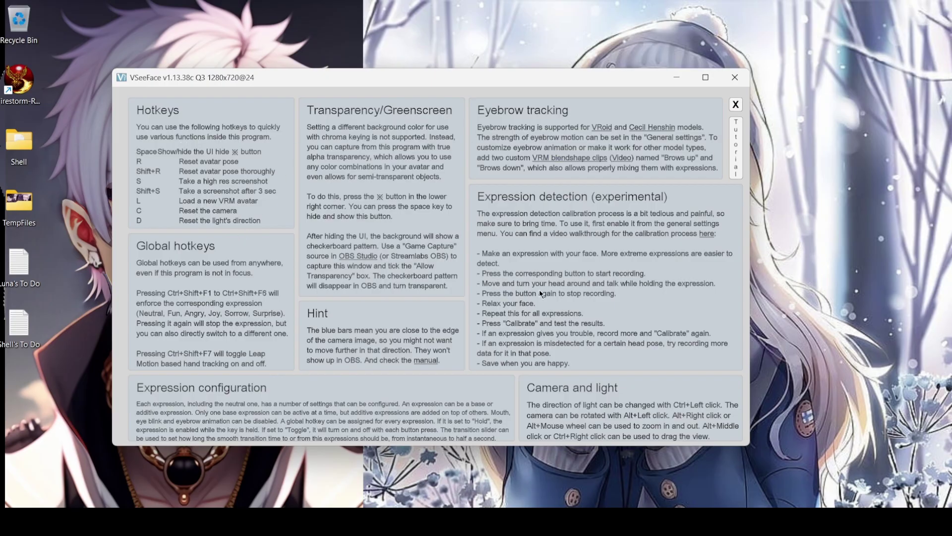
{"action": "left_click", "coordinate": [736, 145]}
{"action": "left_click", "coordinate": [735, 105]}
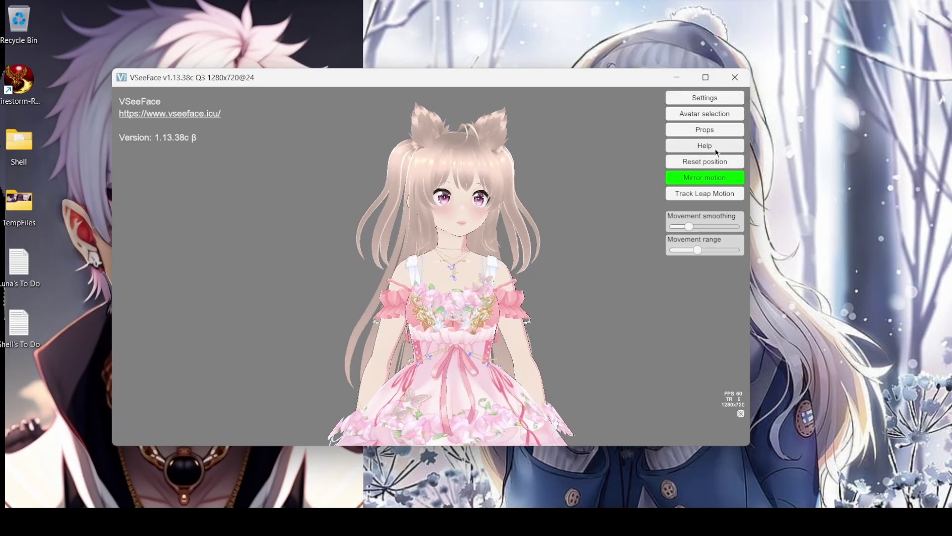
Look at how props are added by browsing the LunaAvatar and 2024 Christmas image folders, leaving without adding one
{"action": "left_click", "coordinate": [715, 132]}
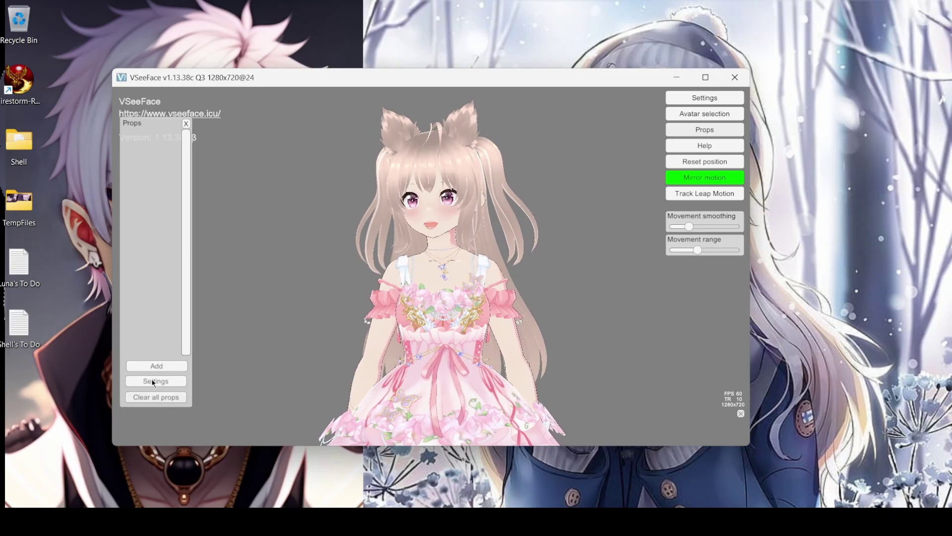
{"action": "left_click", "coordinate": [156, 365]}
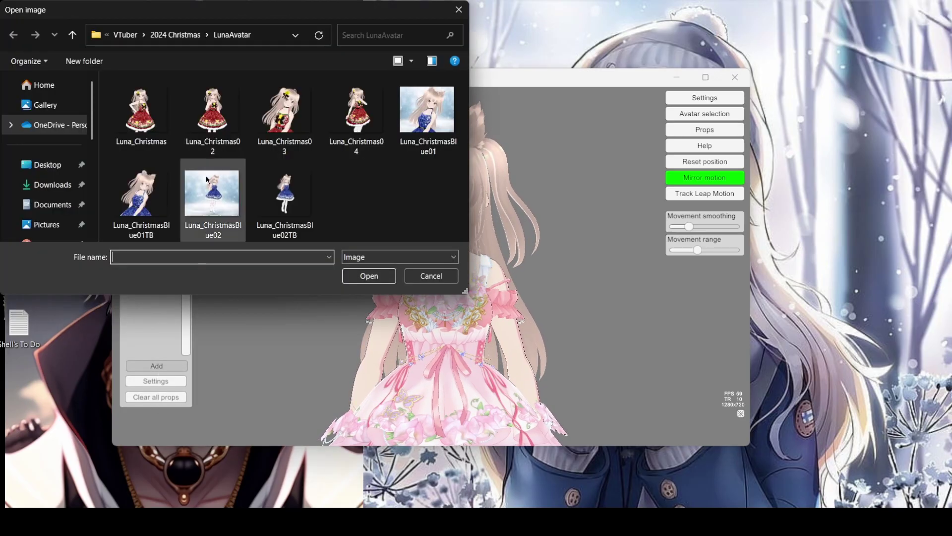
{"action": "left_click", "coordinate": [175, 34]}
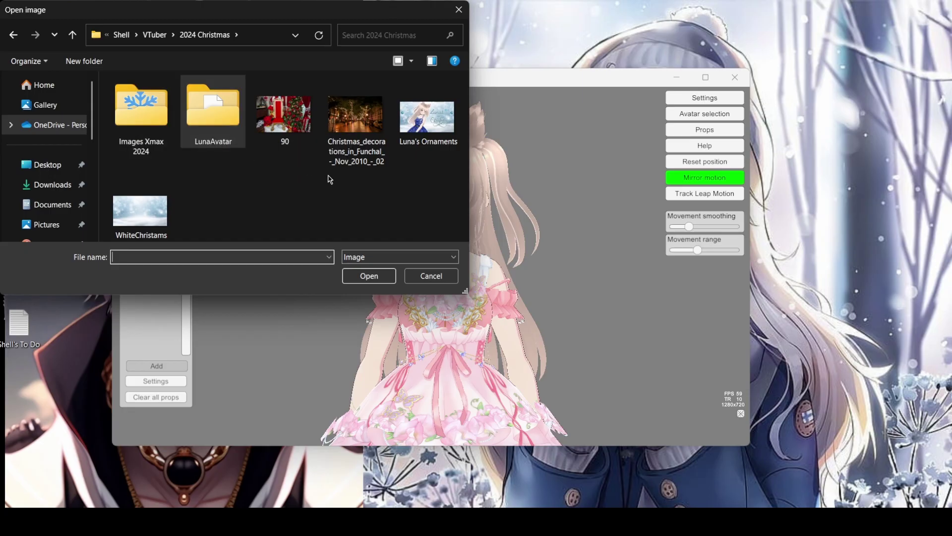
{"action": "key", "text": "Escape"}
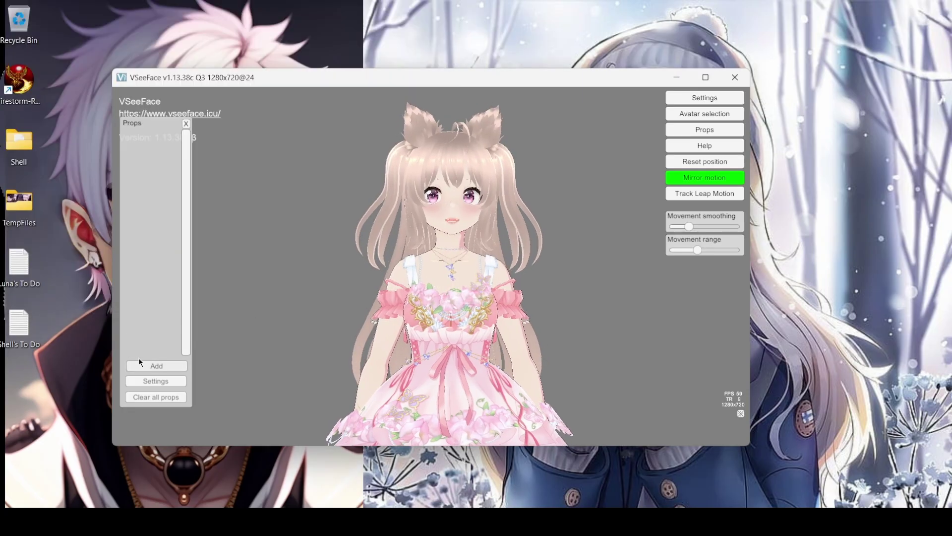
{"action": "left_click", "coordinate": [187, 124]}
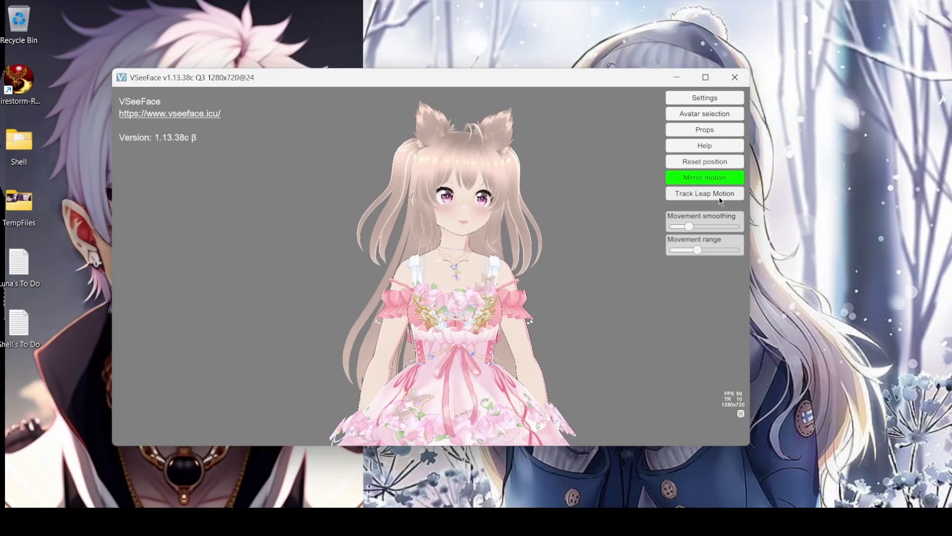
Check the avatar selection while keeping LunaSweetpeaPinkDress, and examine the Leap Motion settings without changing them
{"action": "left_click", "coordinate": [705, 114]}
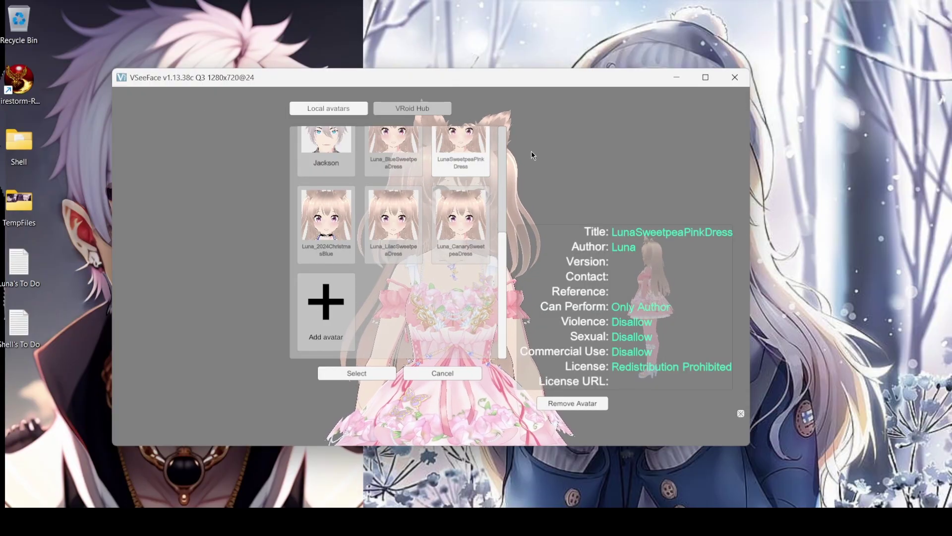
{"action": "left_click", "coordinate": [432, 371]}
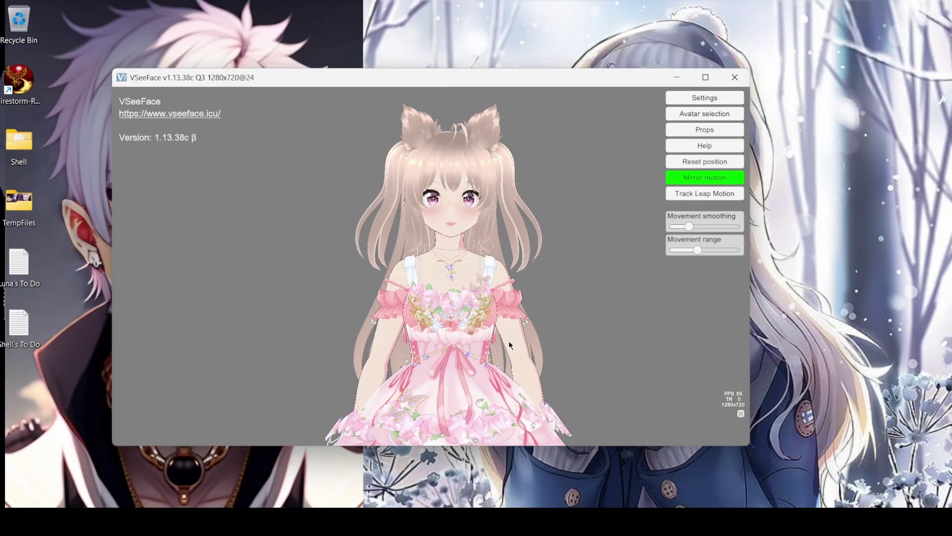
{"action": "left_click", "coordinate": [706, 99]}
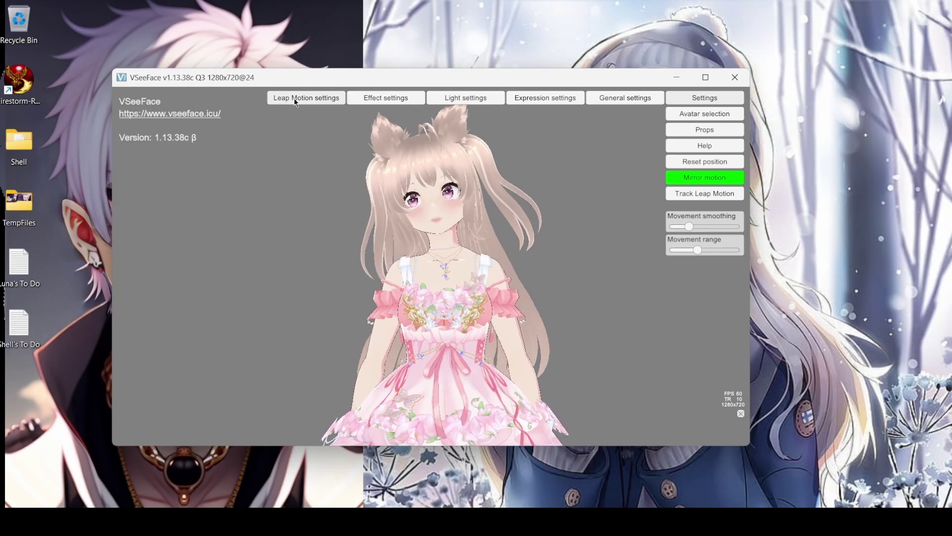
{"action": "left_click", "coordinate": [330, 99]}
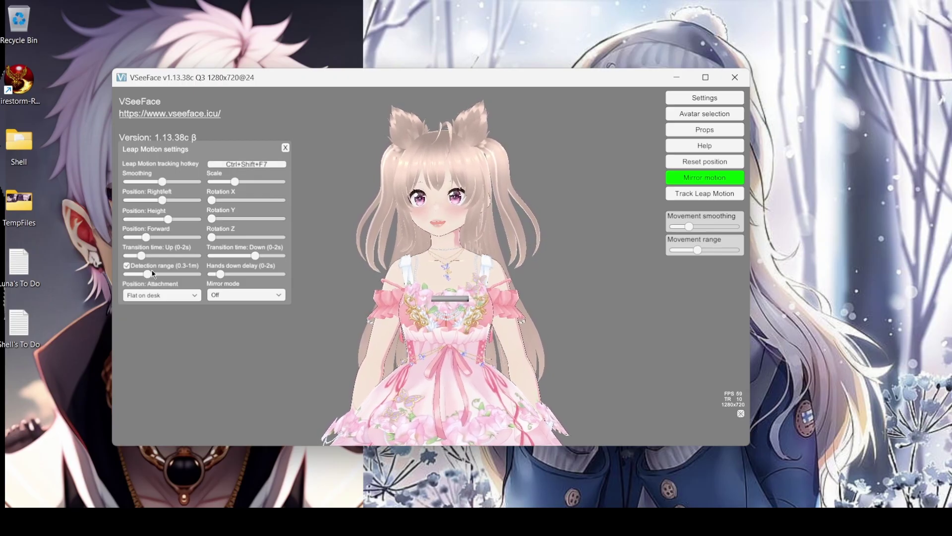
{"action": "left_click", "coordinate": [283, 148]}
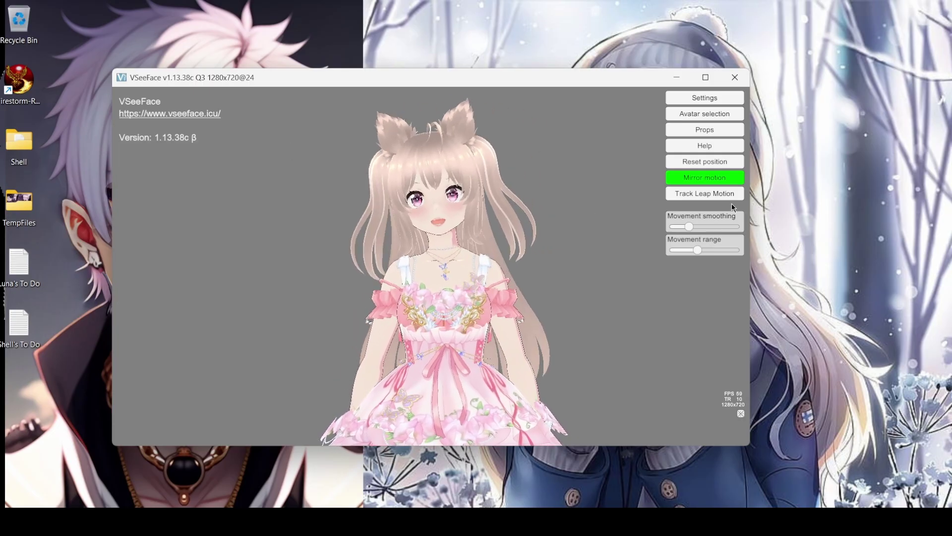
Examine the effect settings, covering the general notes on post processing and the ambient occlusion options
{"action": "left_click", "coordinate": [716, 102]}
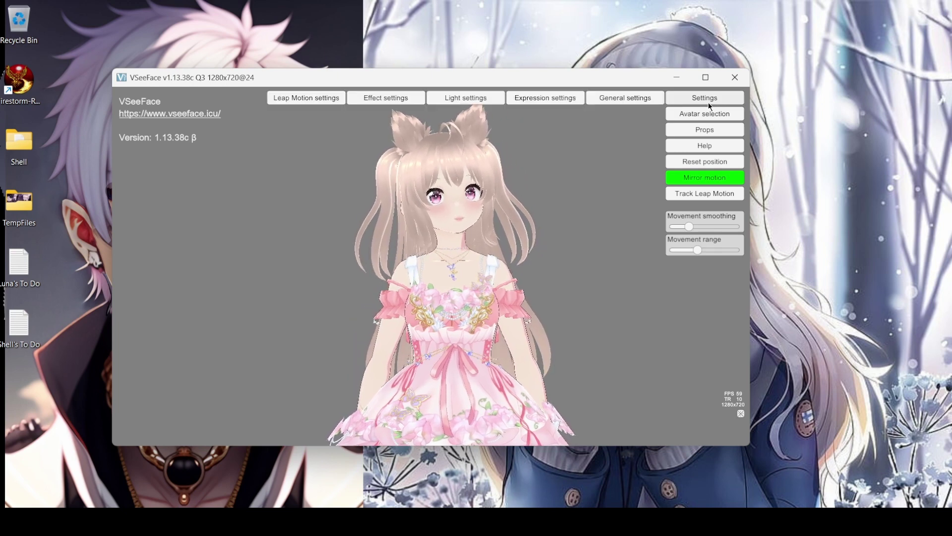
{"action": "left_click", "coordinate": [386, 101]}
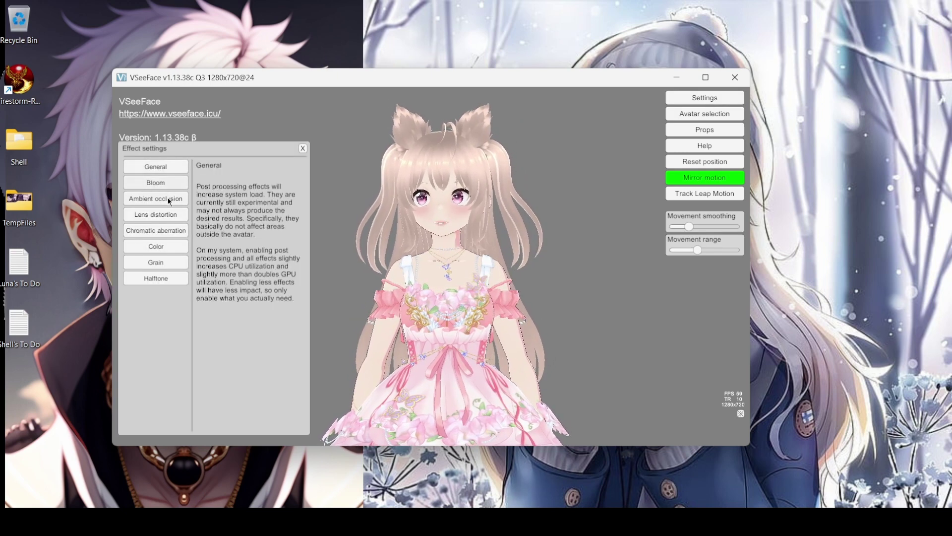
{"action": "left_click", "coordinate": [166, 167]}
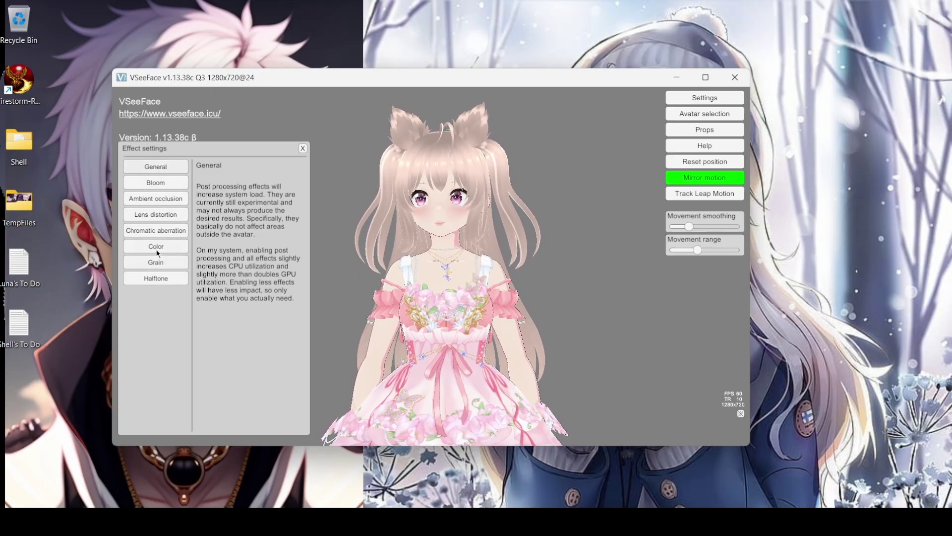
{"action": "left_click", "coordinate": [157, 199]}
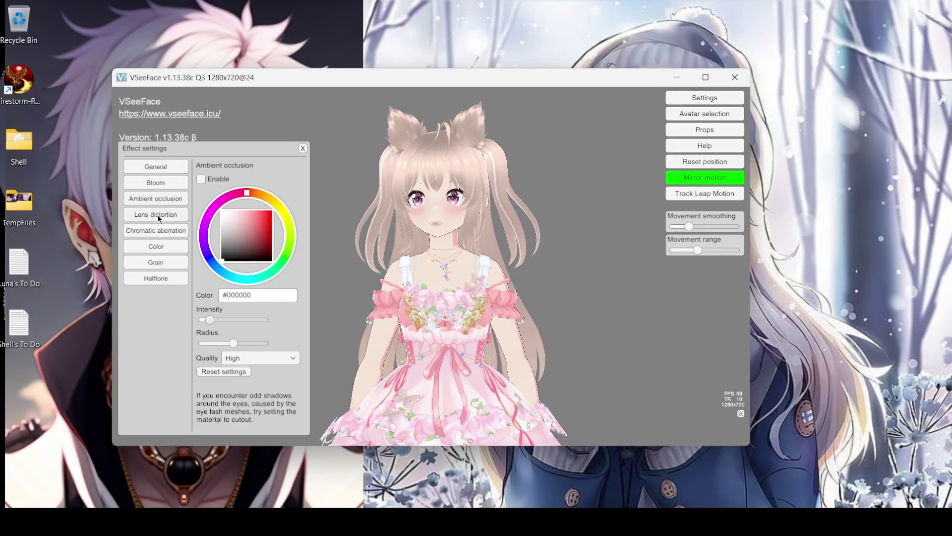
{"action": "left_click", "coordinate": [160, 168]}
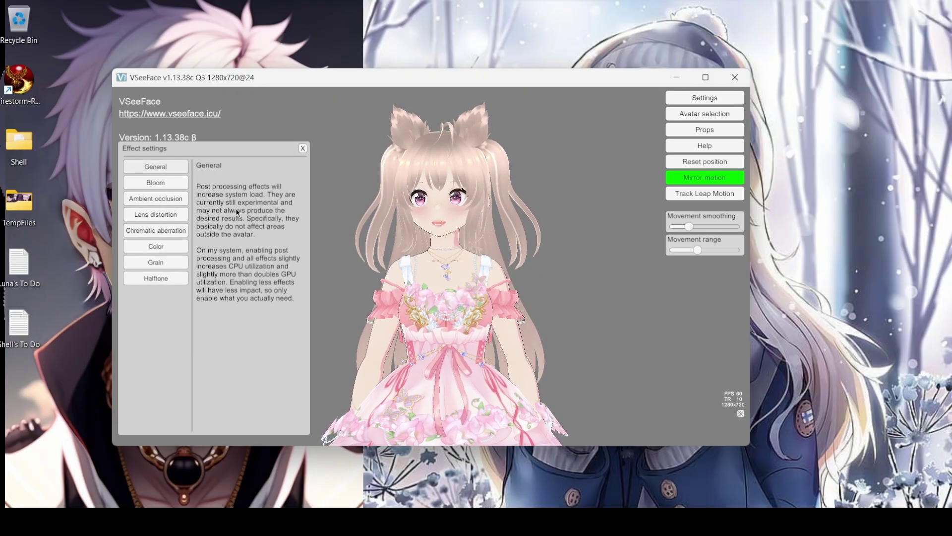
Try the bloom effect at very high intensity, lower the intensity to near minimum with a slightly raised threshold, and leave bloom disabled
{"action": "left_click", "coordinate": [155, 183]}
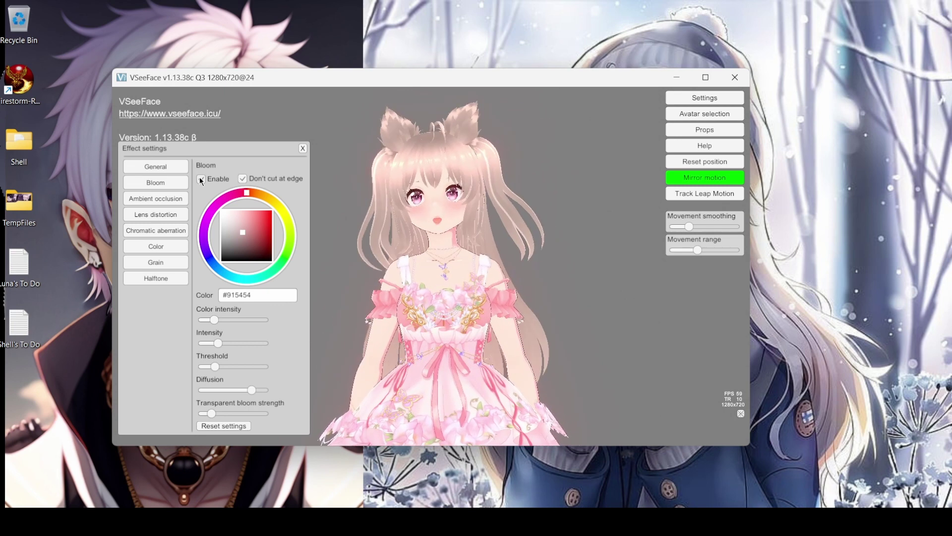
{"action": "left_click", "coordinate": [200, 178]}
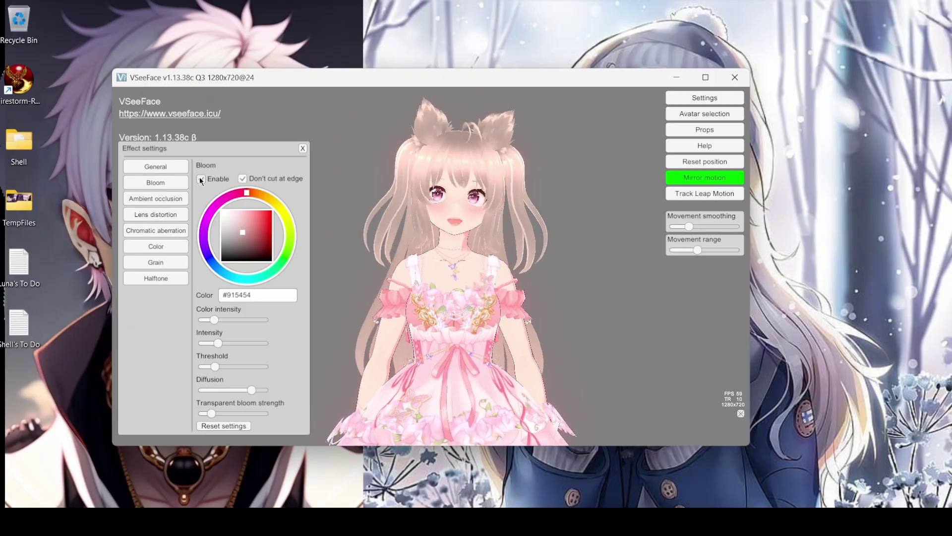
{"action": "left_click", "coordinate": [200, 178]}
{"action": "left_click_drag", "start_coordinate": [218, 343], "coordinate": [230, 343]}
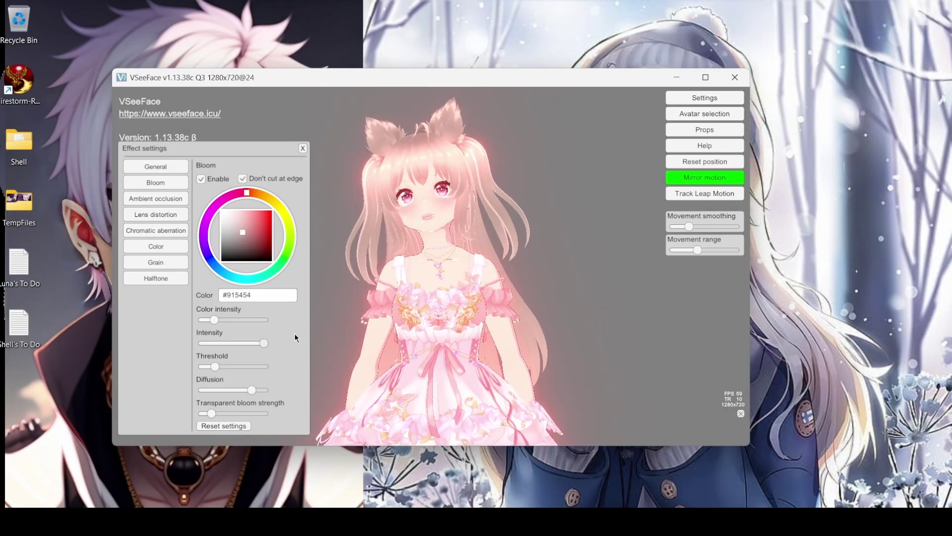
{"action": "left_click_drag", "start_coordinate": [233, 343], "coordinate": [287, 375]}
{"action": "mouse_move", "coordinate": [227, 371]}
{"action": "left_mouse_down"}
{"action": "mouse_move", "coordinate": [183, 374]}
{"action": "mouse_move", "coordinate": [219, 376]}
{"action": "left_mouse_up"}
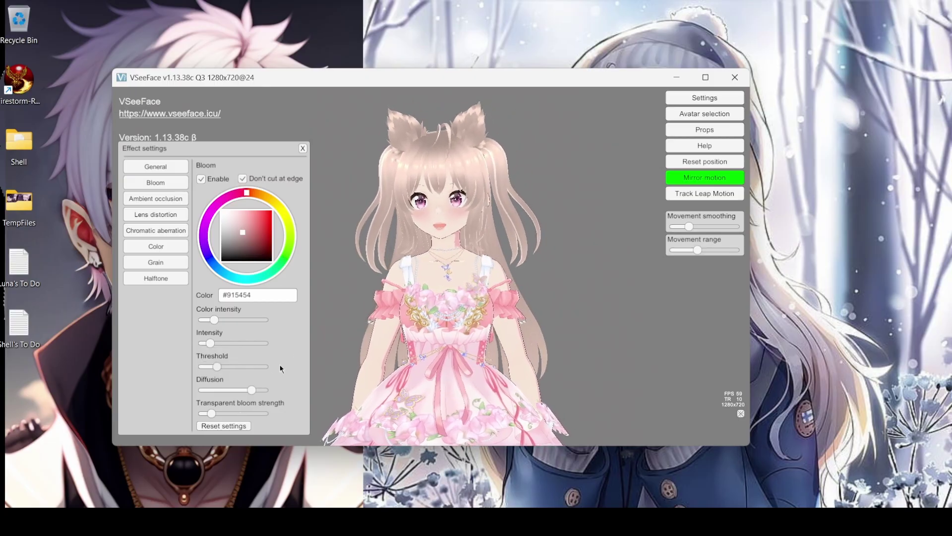
{"action": "left_click", "coordinate": [201, 179]}
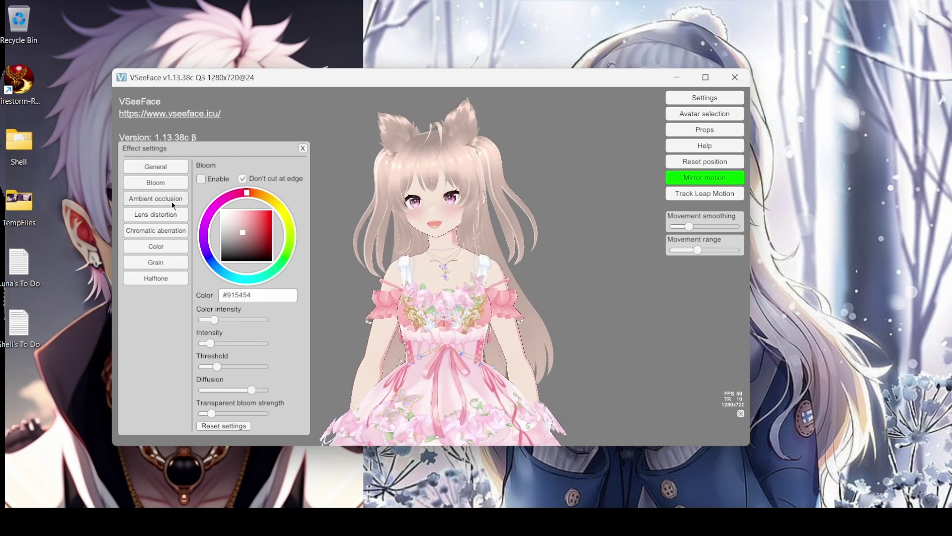
Try the color effect by enabling it, adjusting the brightness, and lowering the contrast to about -21
{"action": "left_click", "coordinate": [167, 244]}
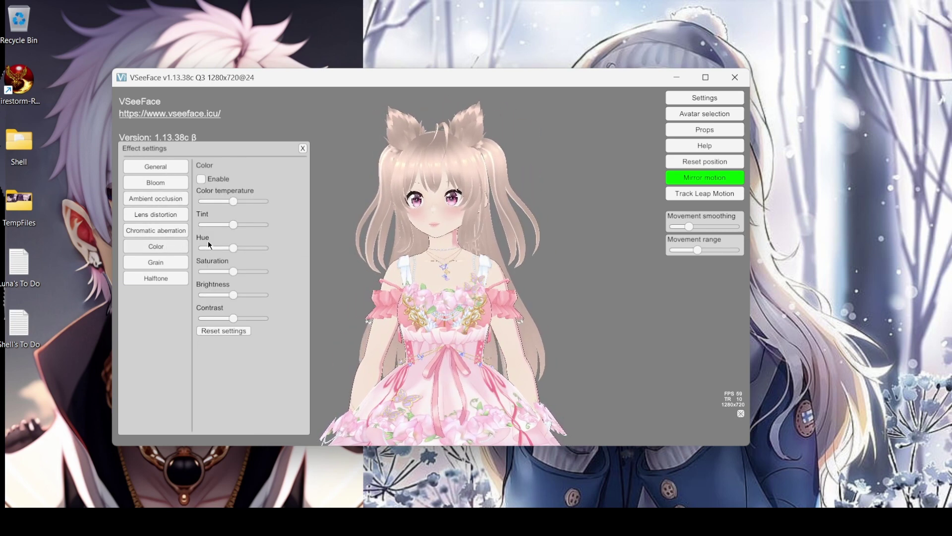
{"action": "left_click", "coordinate": [202, 179]}
{"action": "left_click_drag", "start_coordinate": [232, 295], "coordinate": [231, 295]}
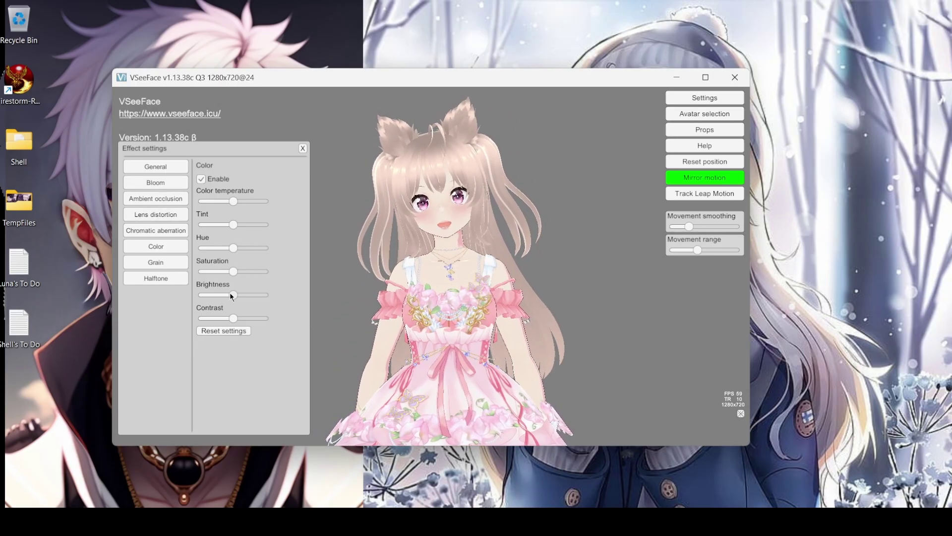
{"action": "left_click_drag", "start_coordinate": [228, 294], "coordinate": [226, 321]}
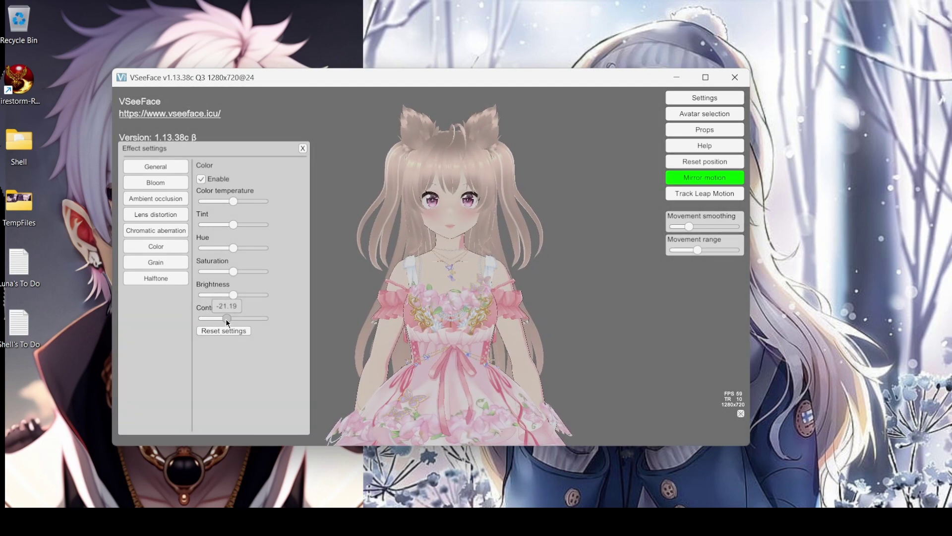
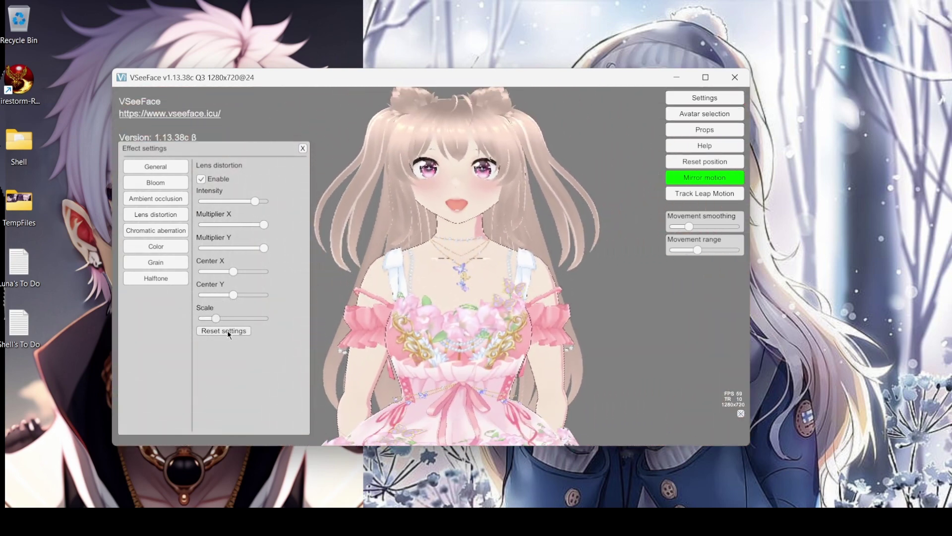
Disable the lens distortion effect and look over the color, grain and halftone options without enabling them
{"action": "left_click", "coordinate": [201, 179]}
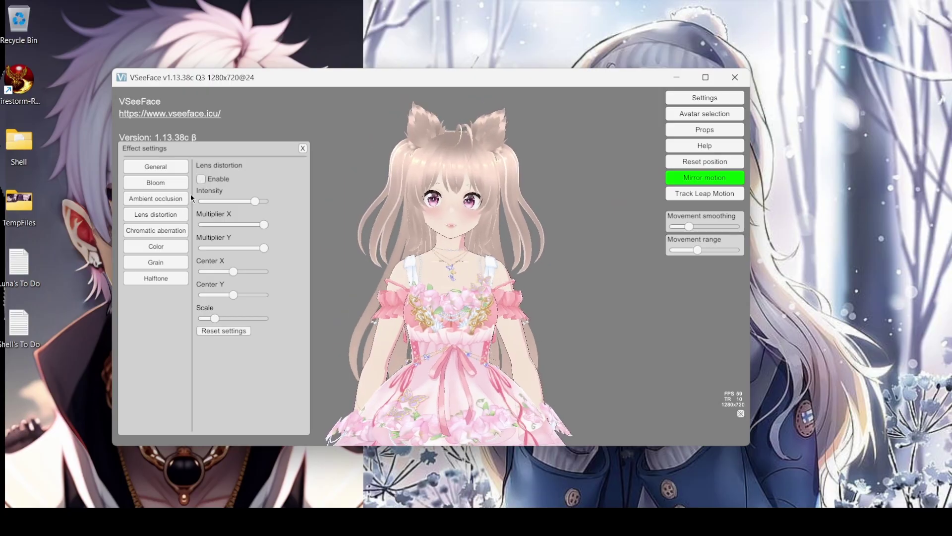
{"action": "left_click", "coordinate": [163, 249]}
{"action": "left_click", "coordinate": [162, 265]}
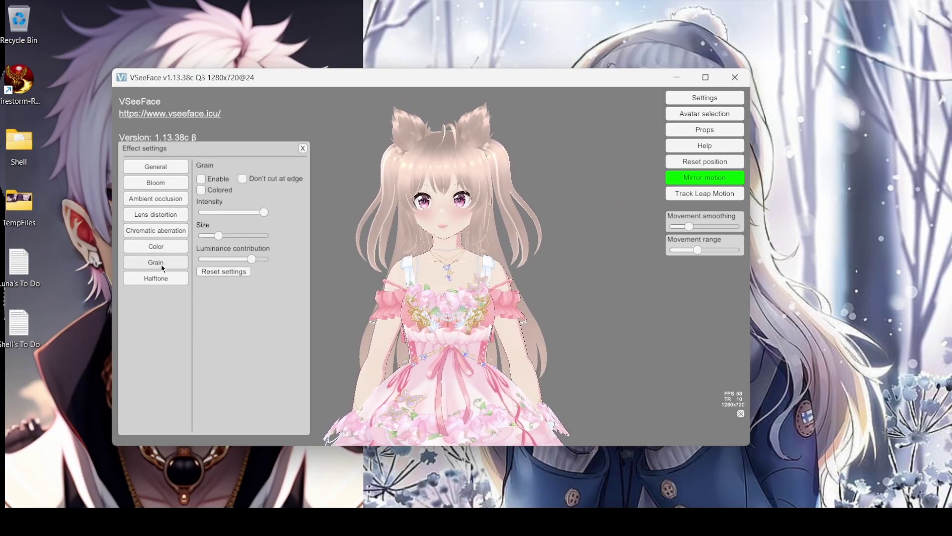
{"action": "left_click", "coordinate": [160, 278]}
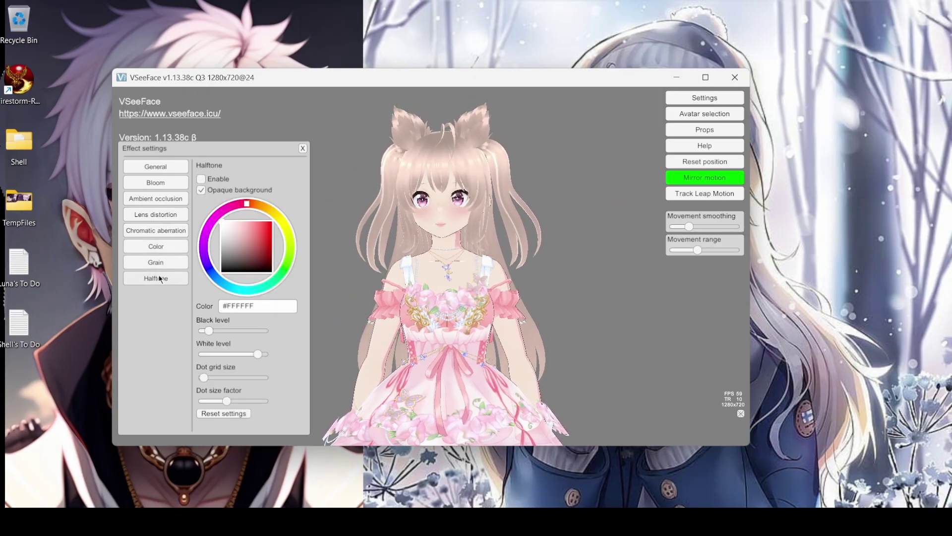
Try ambient occlusion at an intensity of about 1.53, and reduce both its intensity and radius to low values
{"action": "left_click", "coordinate": [154, 200]}
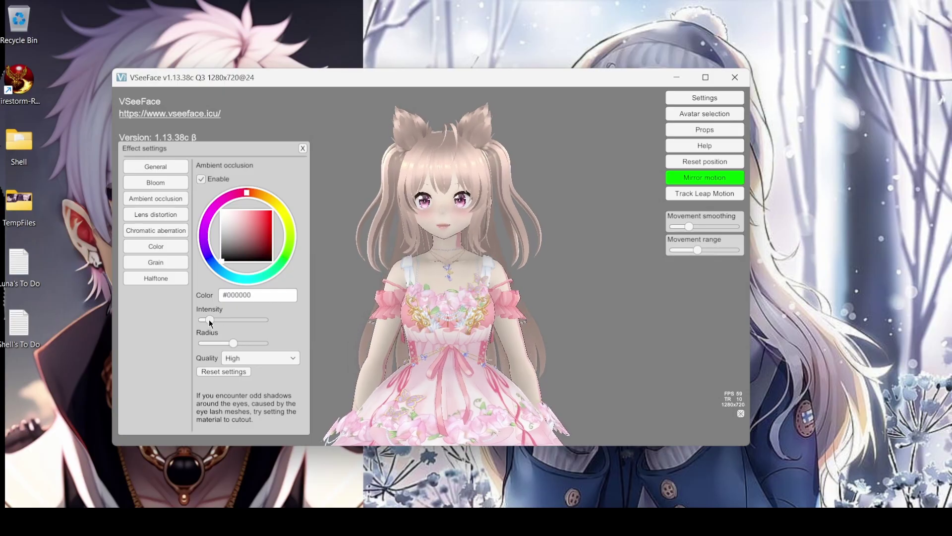
{"action": "left_click_drag", "start_coordinate": [206, 321], "coordinate": [225, 320]}
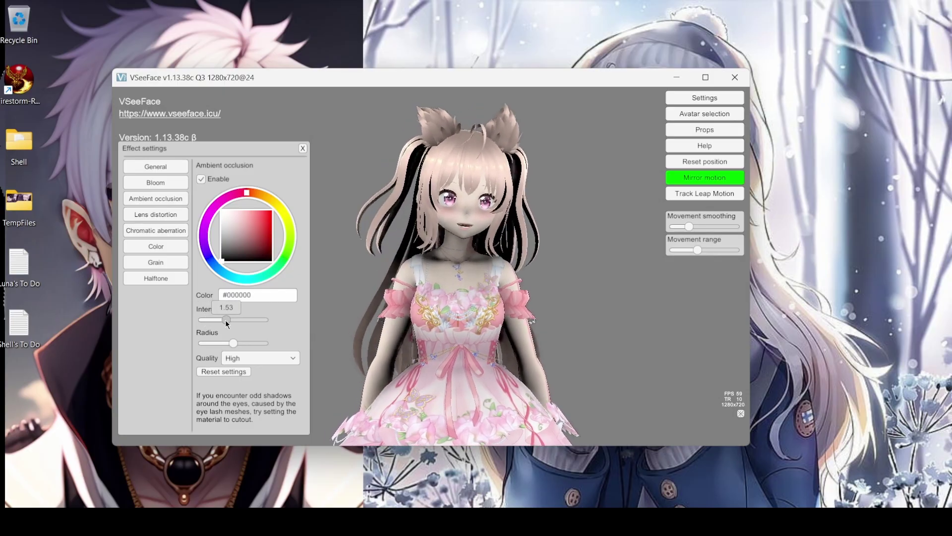
{"action": "left_click_drag", "start_coordinate": [226, 320], "coordinate": [212, 320]}
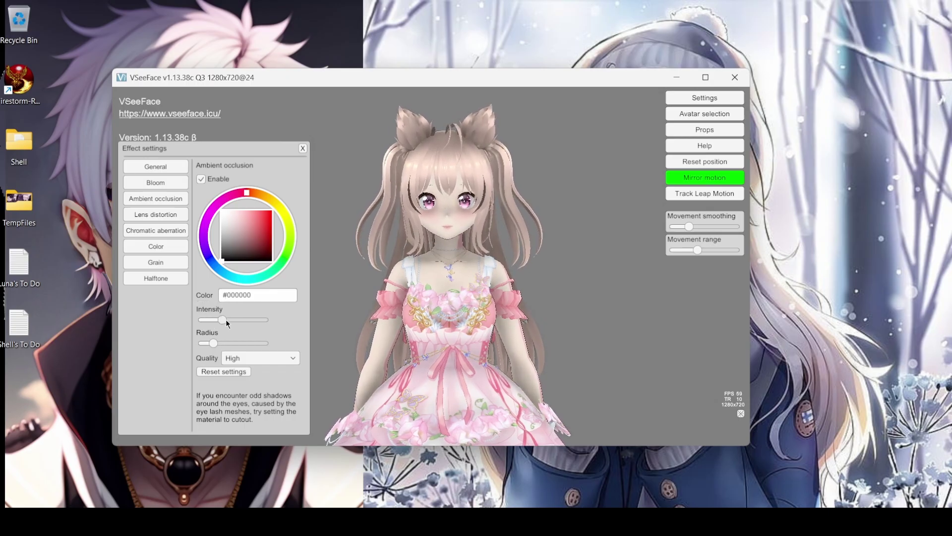
{"action": "mouse_move", "coordinate": [225, 320]}
{"action": "left_mouse_down"}
{"action": "mouse_move", "coordinate": [241, 319]}
{"action": "mouse_move", "coordinate": [240, 343]}
{"action": "mouse_move", "coordinate": [209, 344]}
{"action": "mouse_move", "coordinate": [230, 320]}
{"action": "mouse_move", "coordinate": [216, 327]}
{"action": "left_mouse_up"}
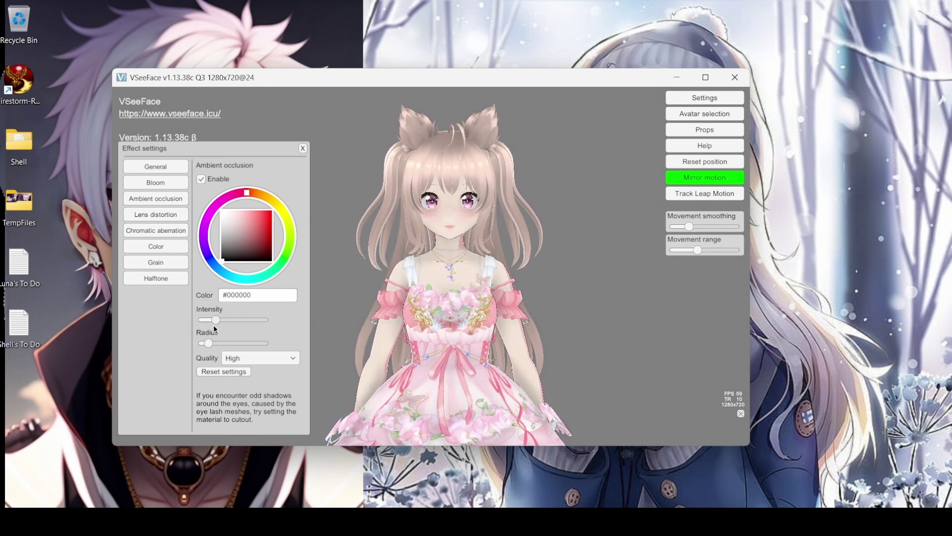
Compare Ultra with High ambient occlusion quality, keep High, and lower the intensity and radius slightly further
{"action": "left_click", "coordinate": [278, 365]}
{"action": "left_click", "coordinate": [242, 409]}
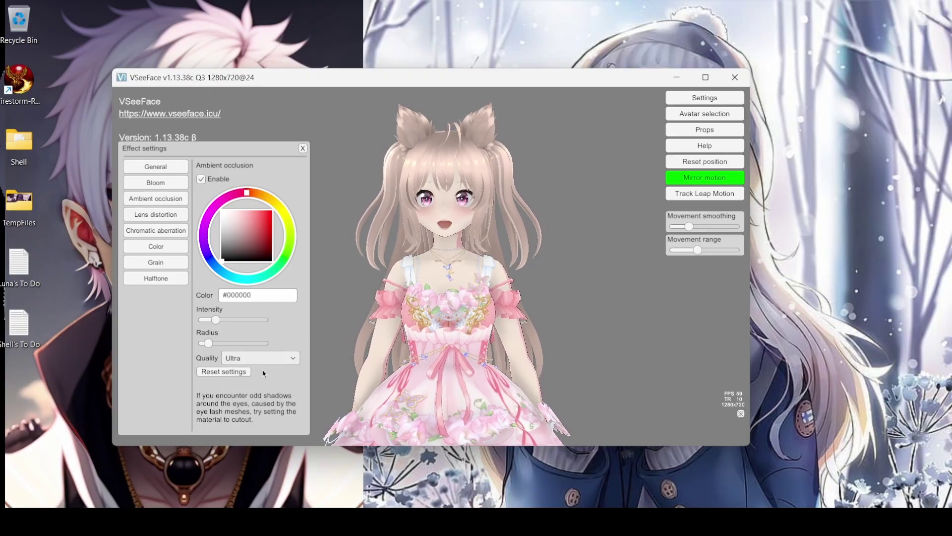
{"action": "left_click", "coordinate": [279, 358]}
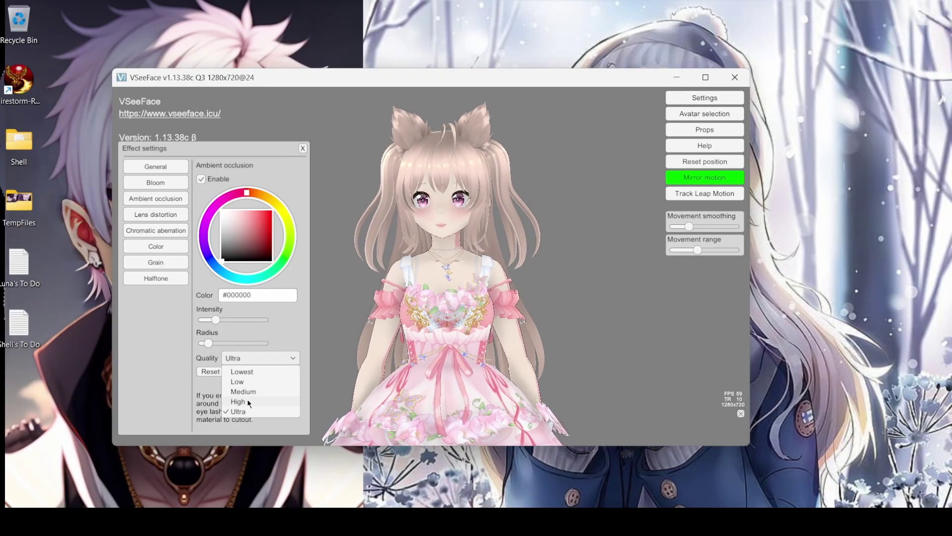
{"action": "left_click", "coordinate": [247, 400]}
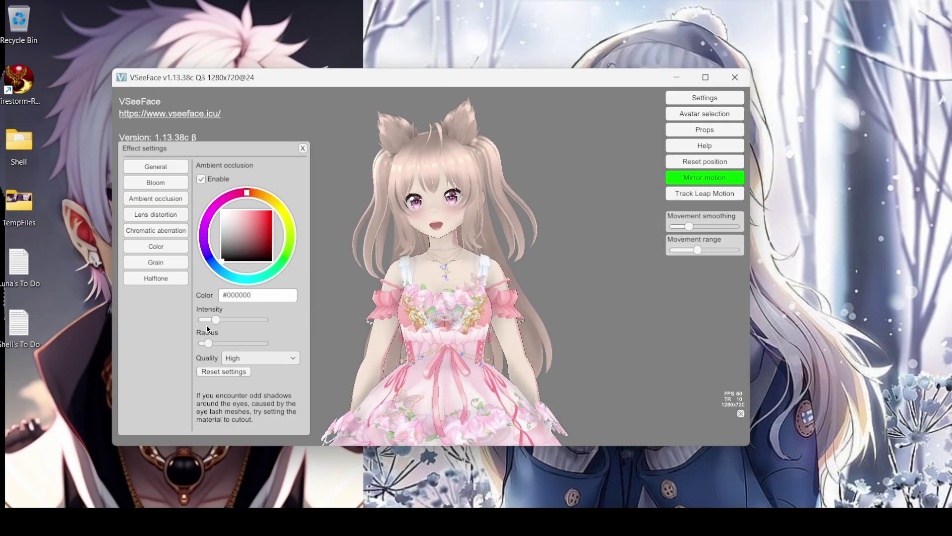
{"action": "left_click_drag", "start_coordinate": [206, 342], "coordinate": [210, 322]}
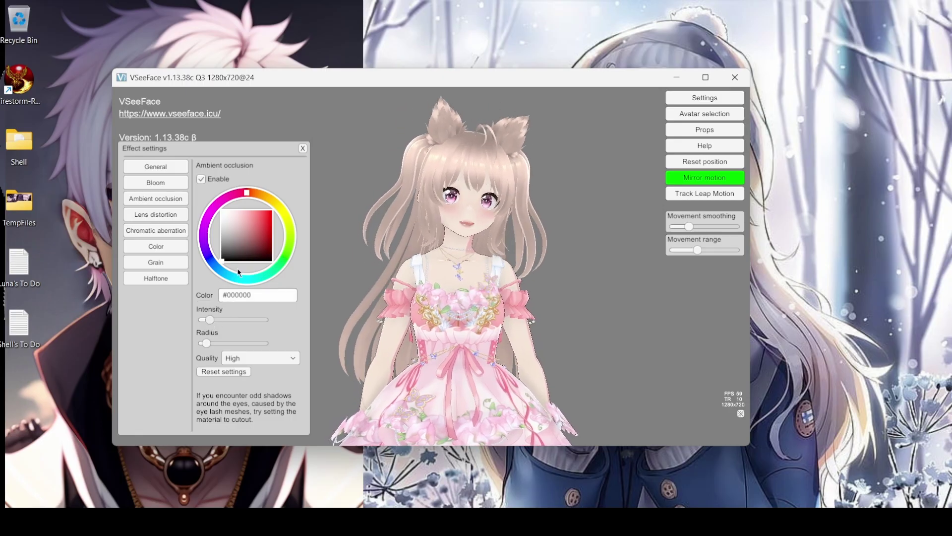
Try chromatic aberration at near-maximum intensity, leave it disabled, and close the effect settings
{"action": "left_click", "coordinate": [162, 232]}
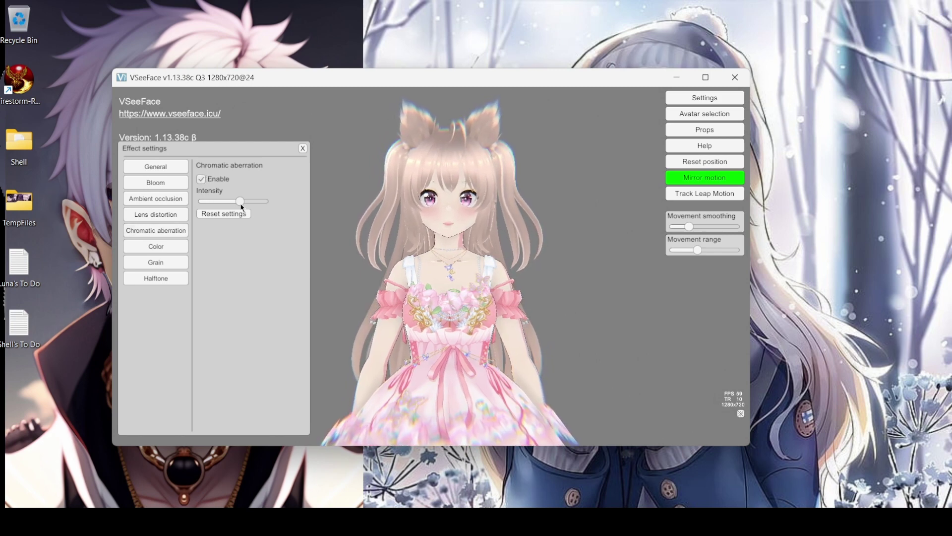
{"action": "left_click_drag", "start_coordinate": [240, 202], "coordinate": [261, 209]}
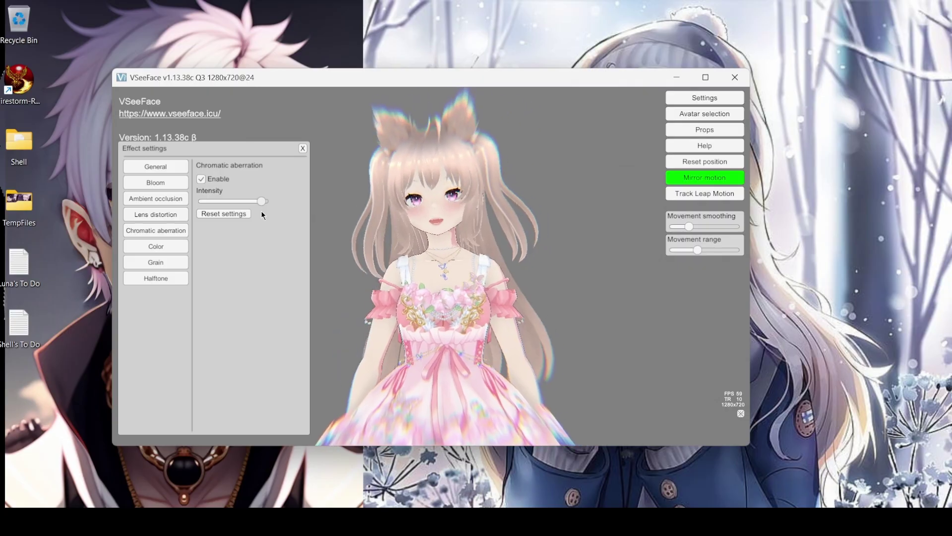
{"action": "left_click", "coordinate": [202, 180]}
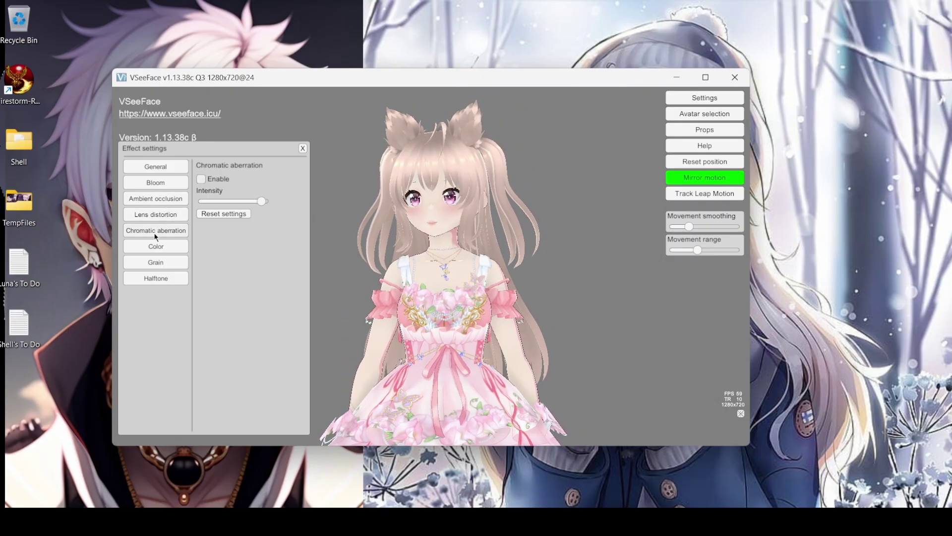
{"action": "left_click", "coordinate": [158, 165]}
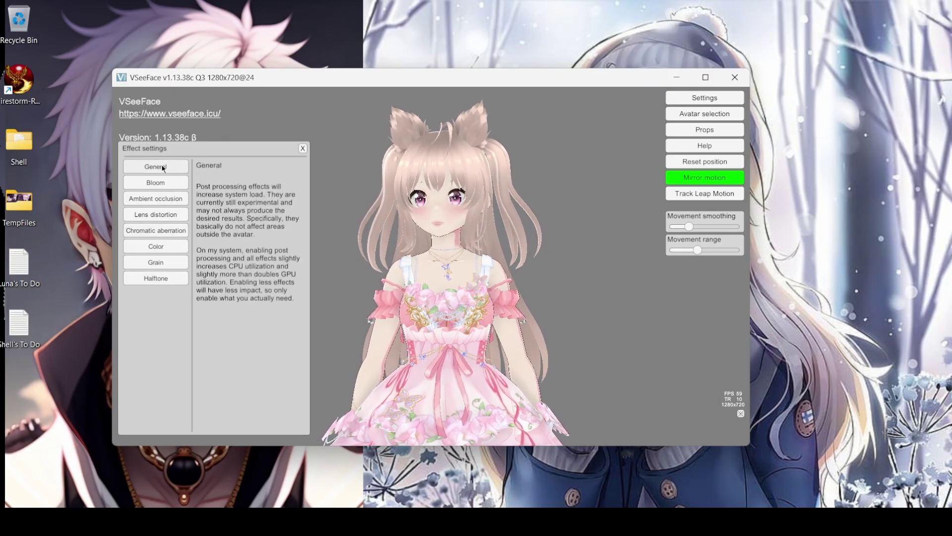
{"action": "left_click", "coordinate": [303, 148]}
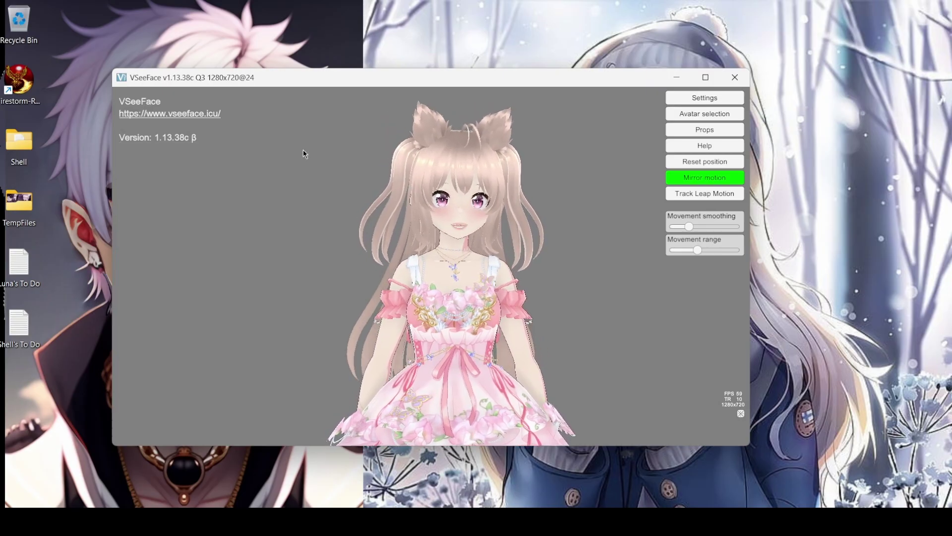
In the light settings, try dimming the sun light to 0.16, leave shadows off, and set its intensity to about 0.94
{"action": "left_click", "coordinate": [704, 97]}
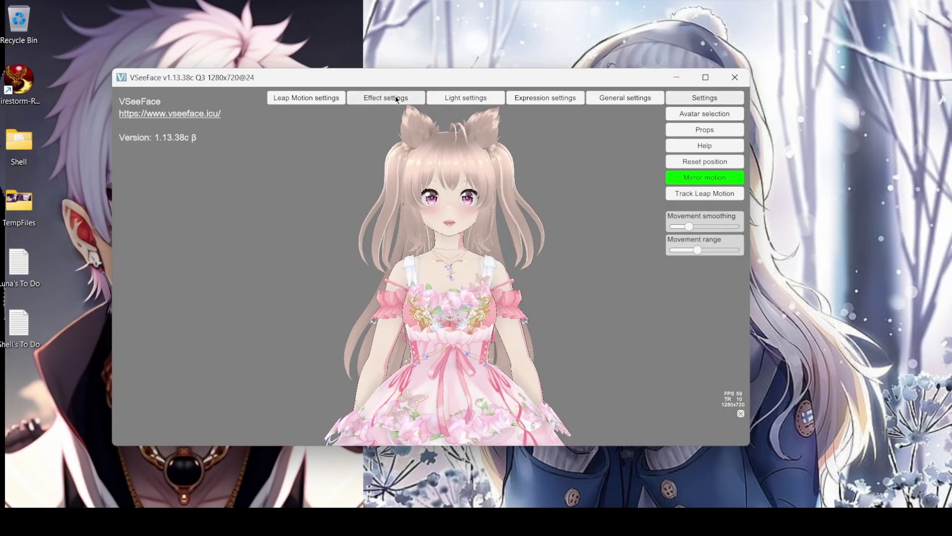
{"action": "left_click", "coordinate": [464, 98]}
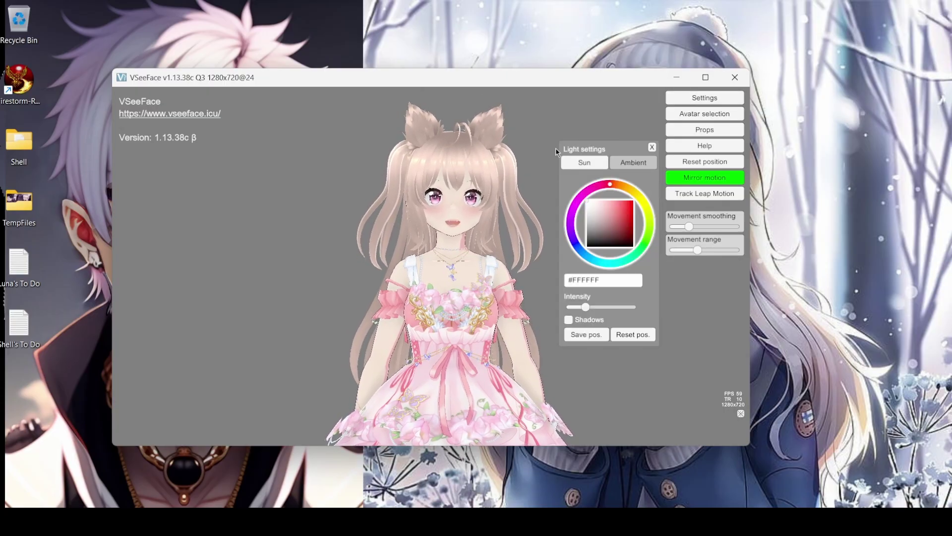
{"action": "left_click", "coordinate": [636, 162]}
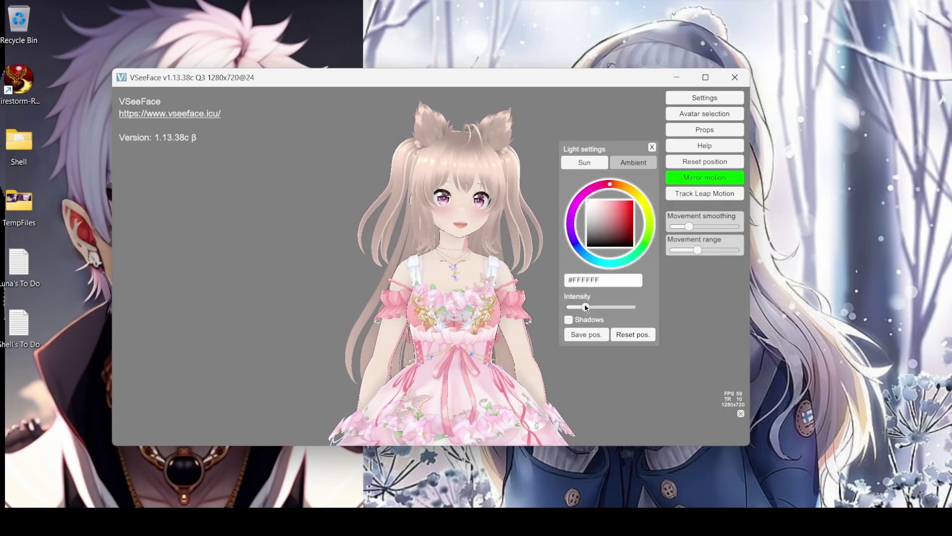
{"action": "mouse_move", "coordinate": [585, 307]}
{"action": "left_mouse_down"}
{"action": "mouse_move", "coordinate": [611, 306]}
{"action": "mouse_move", "coordinate": [574, 307]}
{"action": "left_mouse_up"}
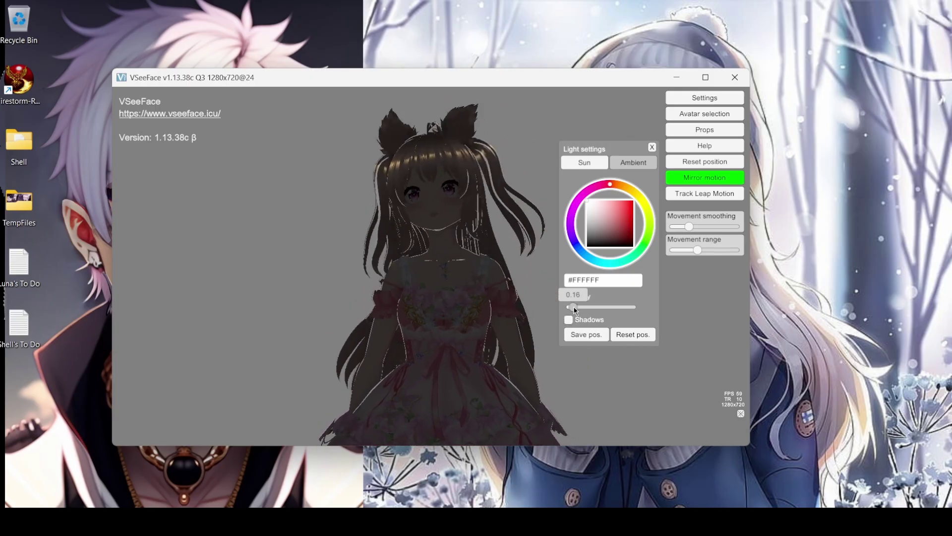
{"action": "left_click_drag", "start_coordinate": [574, 307], "coordinate": [585, 312]}
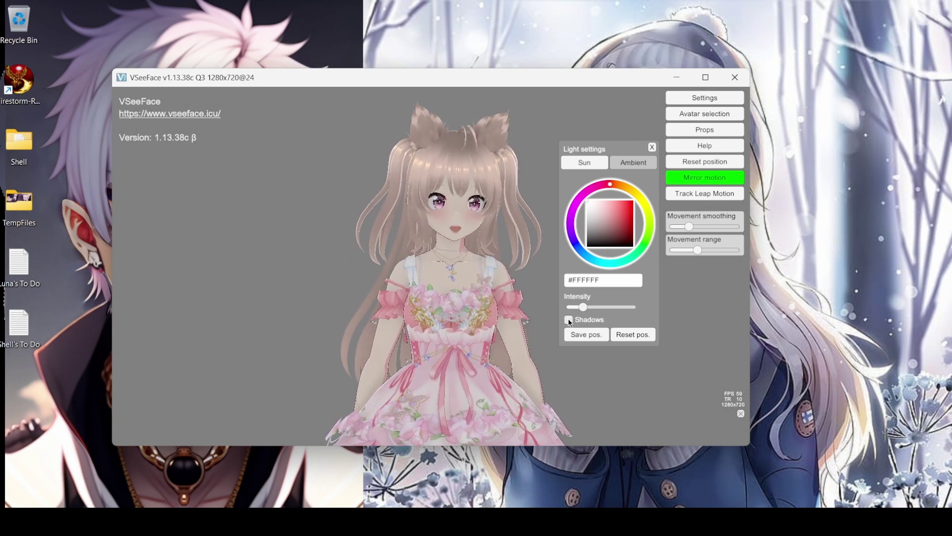
{"action": "left_click", "coordinate": [569, 320]}
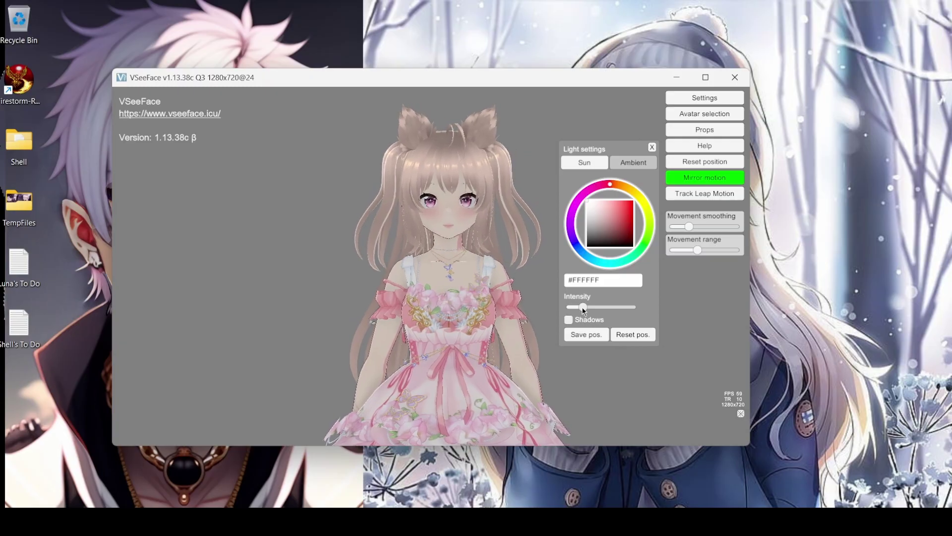
{"action": "left_click_drag", "start_coordinate": [584, 310], "coordinate": [585, 311]}
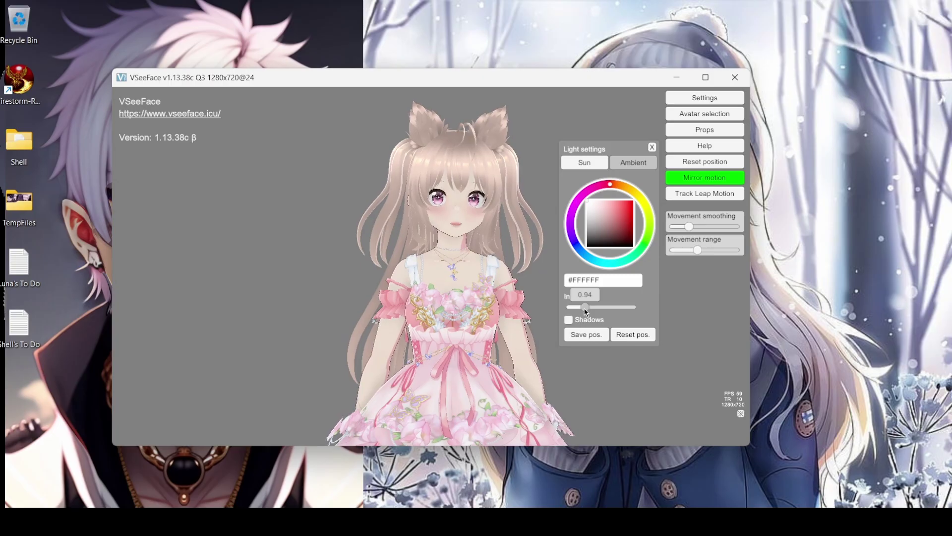
Adjust the ambient light intensity, keeping it low with white light, and close the light settings
{"action": "left_click", "coordinate": [632, 159]}
{"action": "mouse_move", "coordinate": [573, 307]}
{"action": "left_mouse_down"}
{"action": "mouse_move", "coordinate": [615, 305]}
{"action": "mouse_move", "coordinate": [567, 302]}
{"action": "mouse_move", "coordinate": [581, 306]}
{"action": "left_mouse_up"}
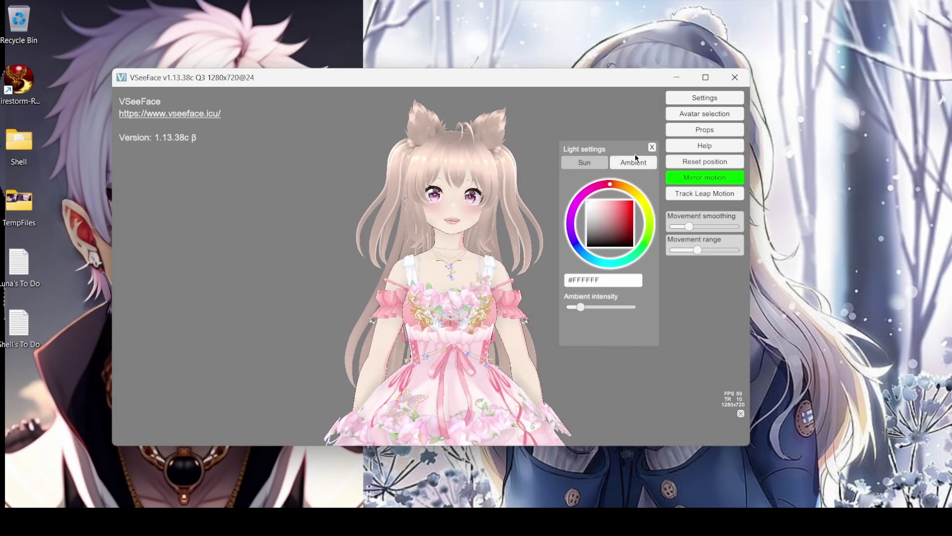
{"action": "left_click", "coordinate": [652, 147]}
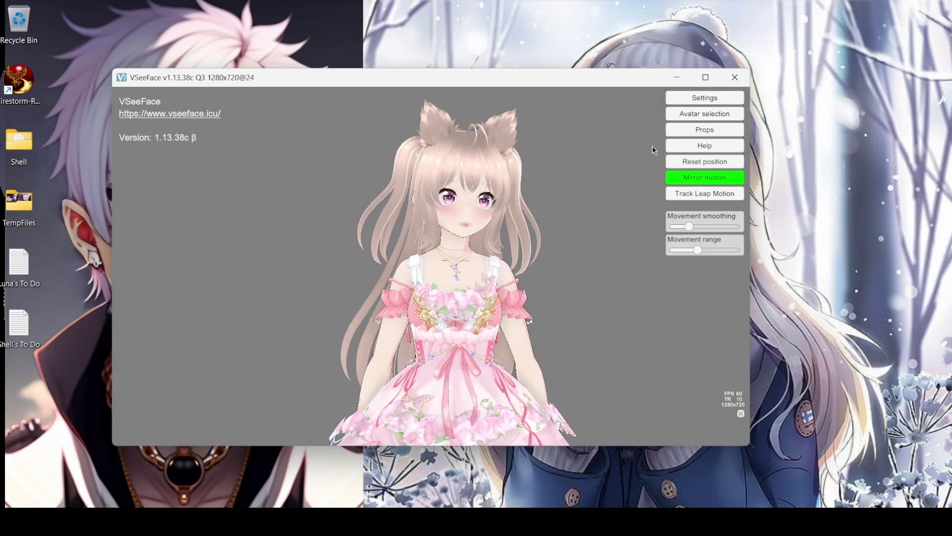
Review the expression settings for Neutral and Fun, including their tracking options, hotkeys and transition times, and close them
{"action": "left_click", "coordinate": [703, 98]}
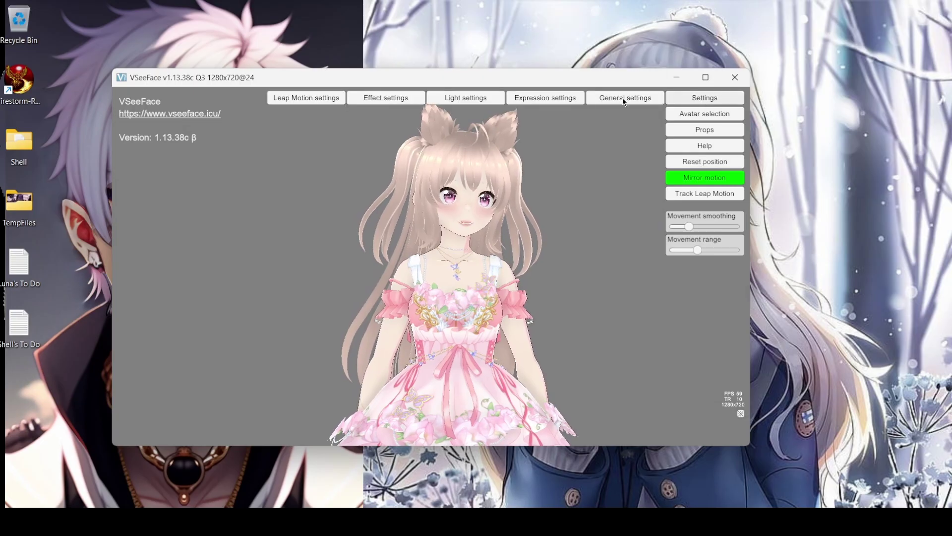
{"action": "left_click", "coordinate": [559, 101]}
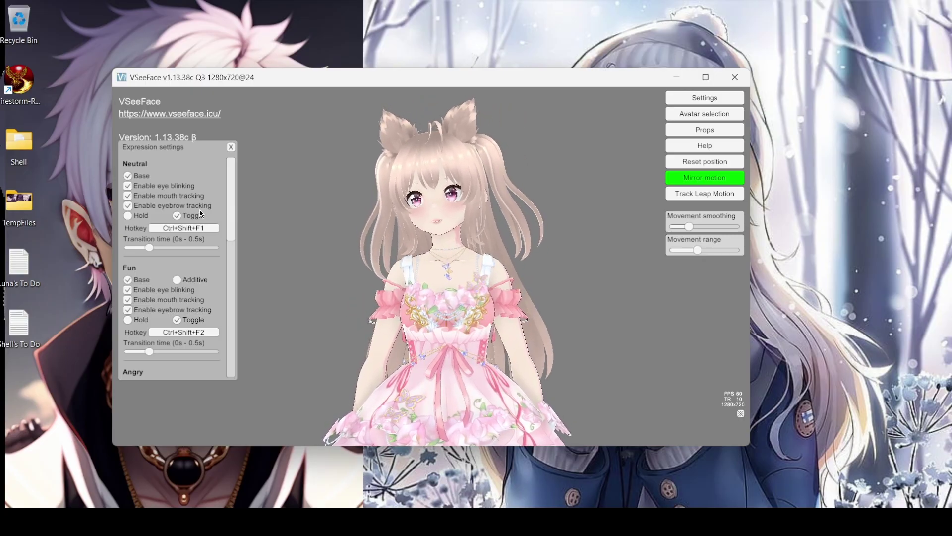
{"action": "left_click_drag", "start_coordinate": [230, 188], "coordinate": [231, 152]}
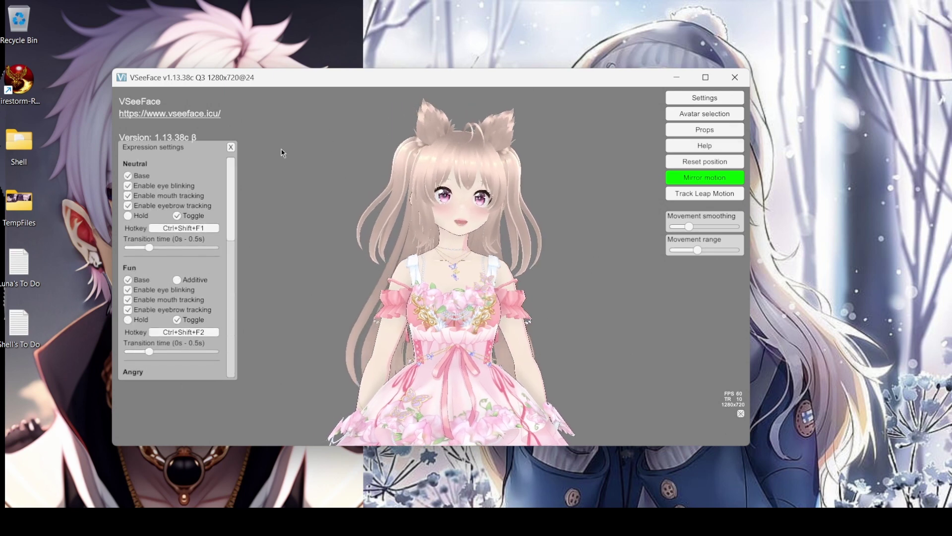
{"action": "left_click", "coordinate": [231, 147]}
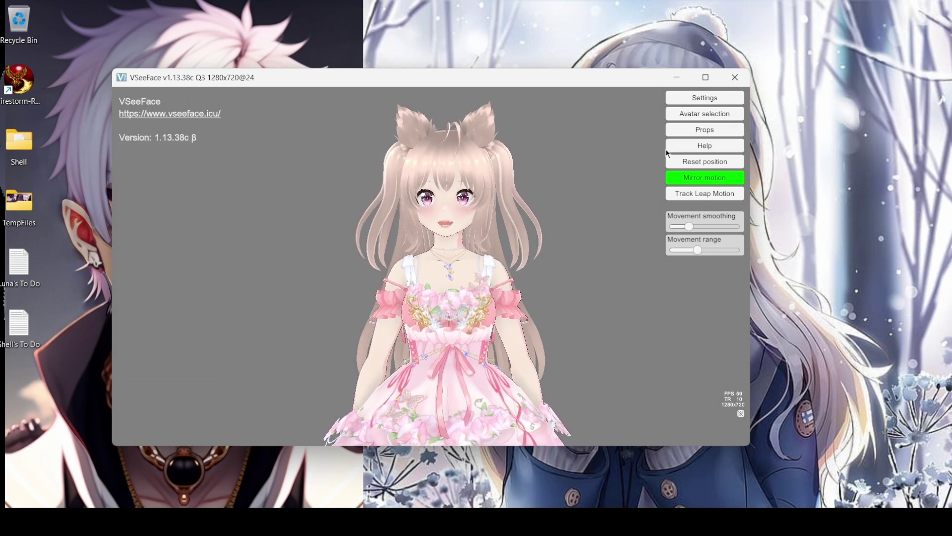
{"action": "left_click", "coordinate": [709, 101]}
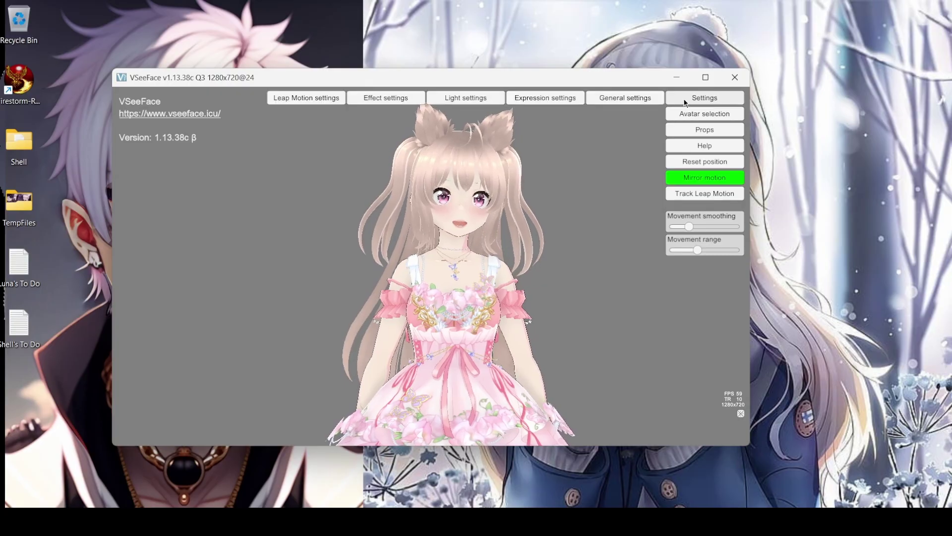
{"action": "left_click", "coordinate": [559, 97]}
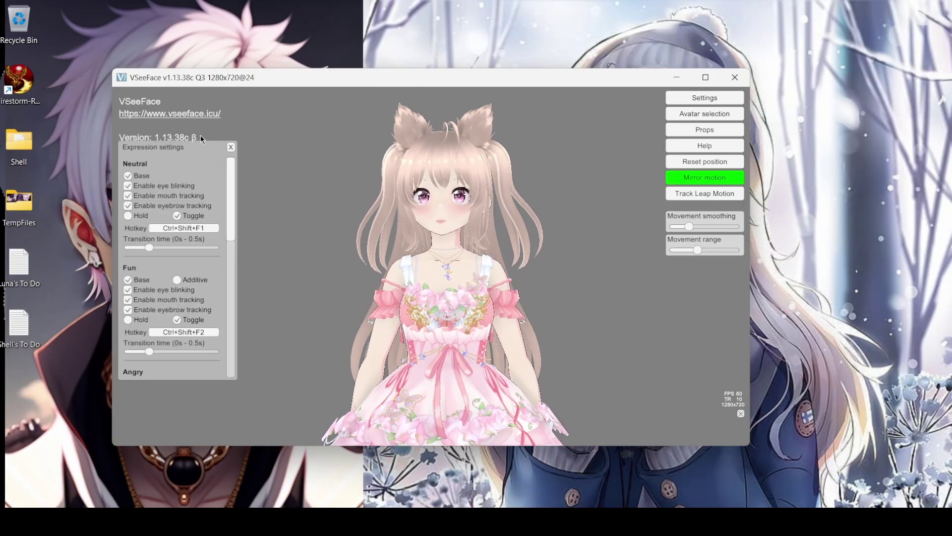
{"action": "left_click", "coordinate": [231, 148]}
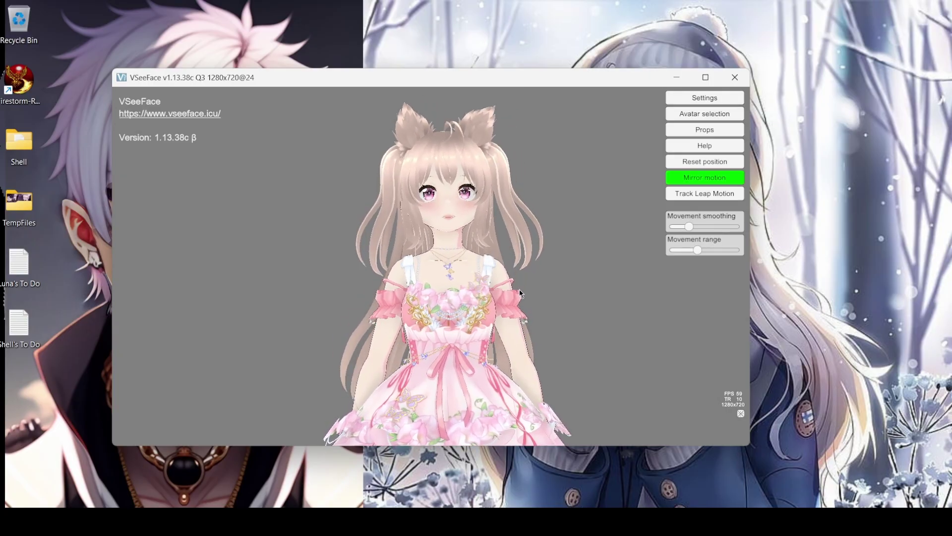
Open the general settings, place them beside the avatar, and try Auto blink, leaving it off
{"action": "left_click", "coordinate": [711, 98]}
{"action": "left_click", "coordinate": [623, 98]}
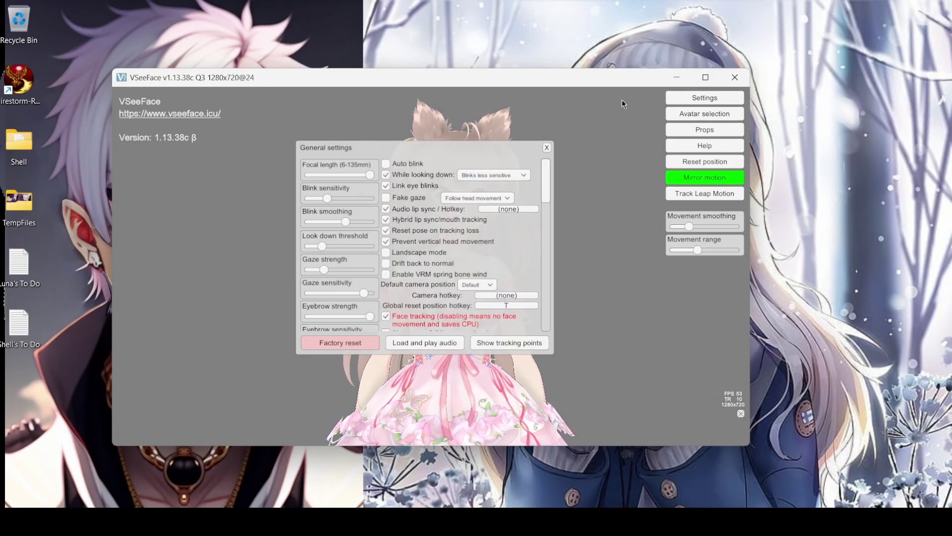
{"action": "left_click_drag", "start_coordinate": [420, 164], "coordinate": [248, 183]}
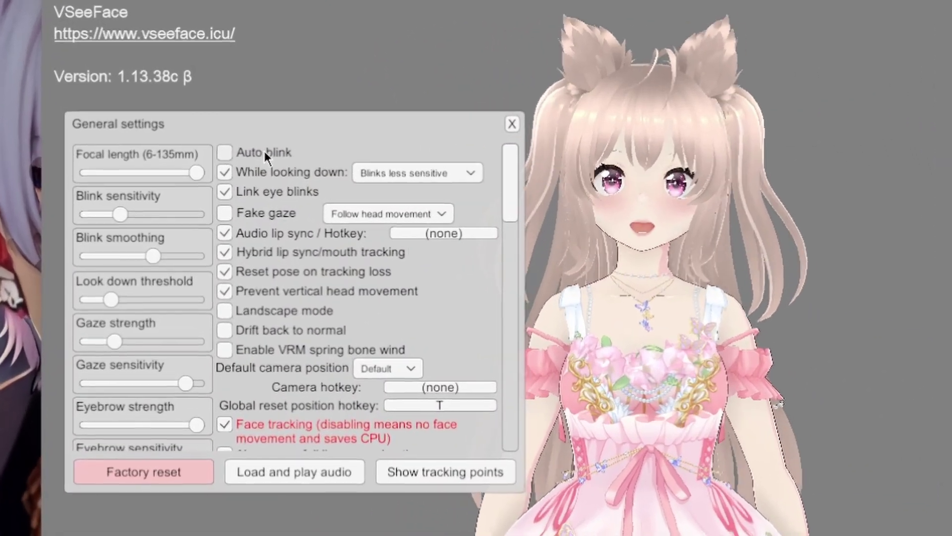
{"action": "left_click", "coordinate": [252, 164]}
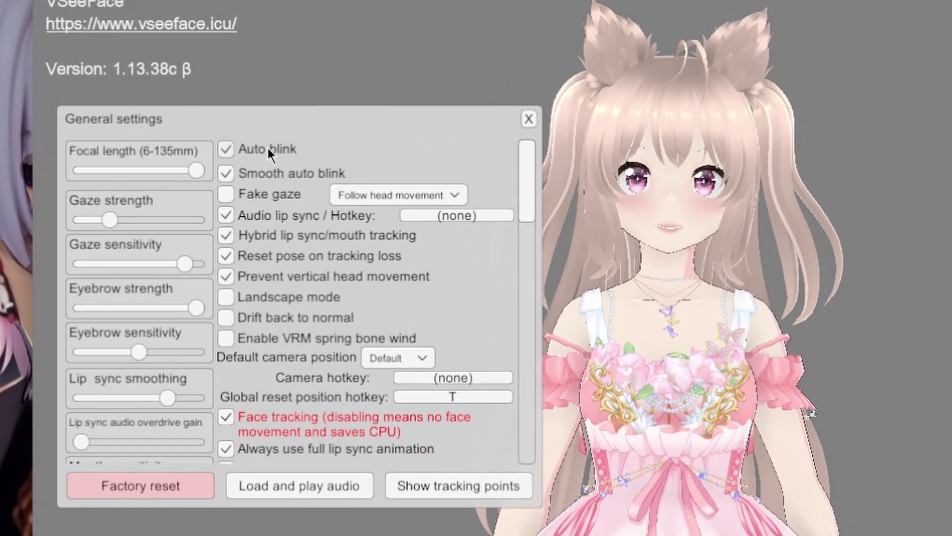
{"action": "left_click", "coordinate": [267, 146]}
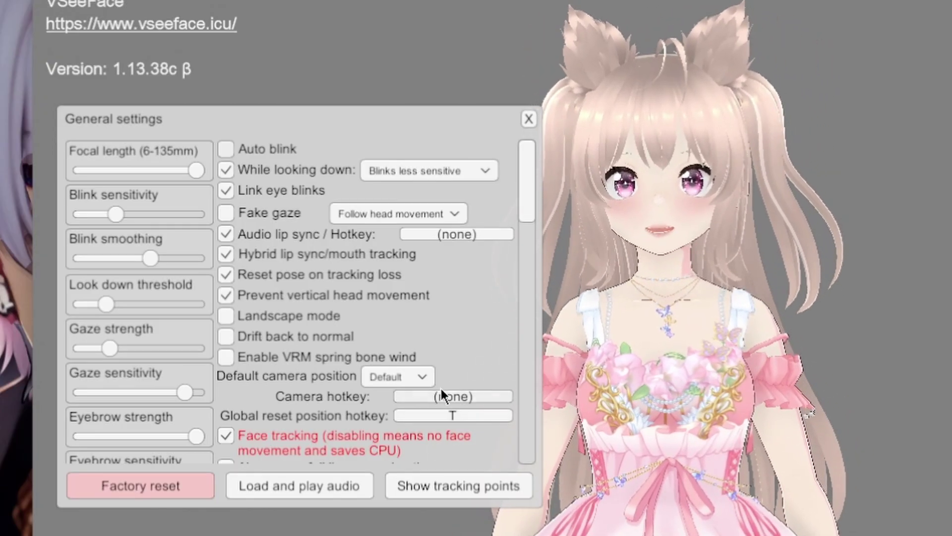
Assign T as the global reset position hotkey, overriding its existing use
{"action": "left_click", "coordinate": [448, 416]}
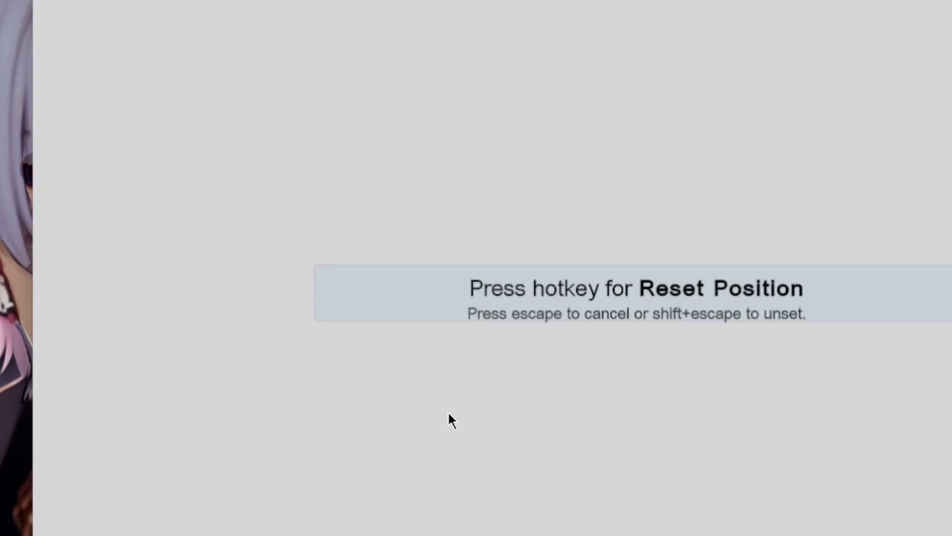
{"action": "key", "text": "t"}
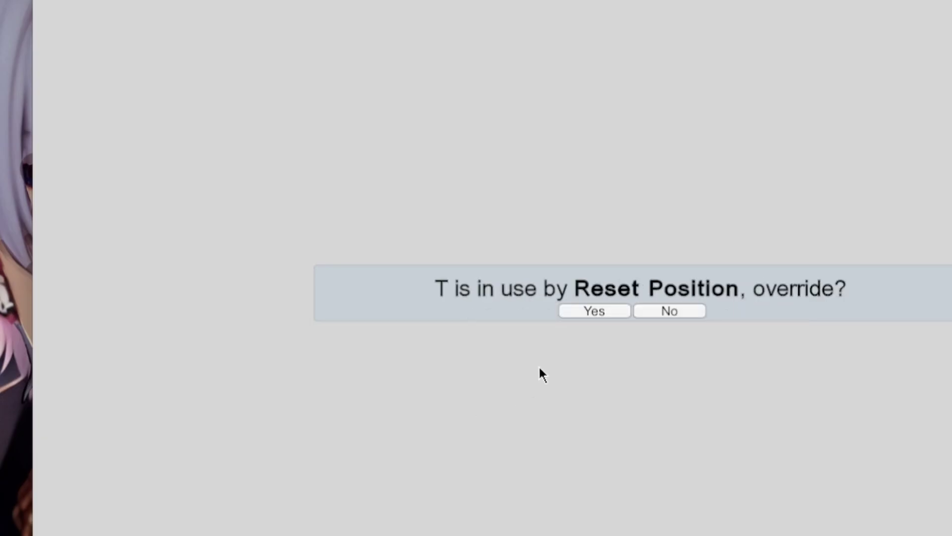
{"action": "left_click", "coordinate": [581, 312]}
{"action": "left_click", "coordinate": [584, 312]}
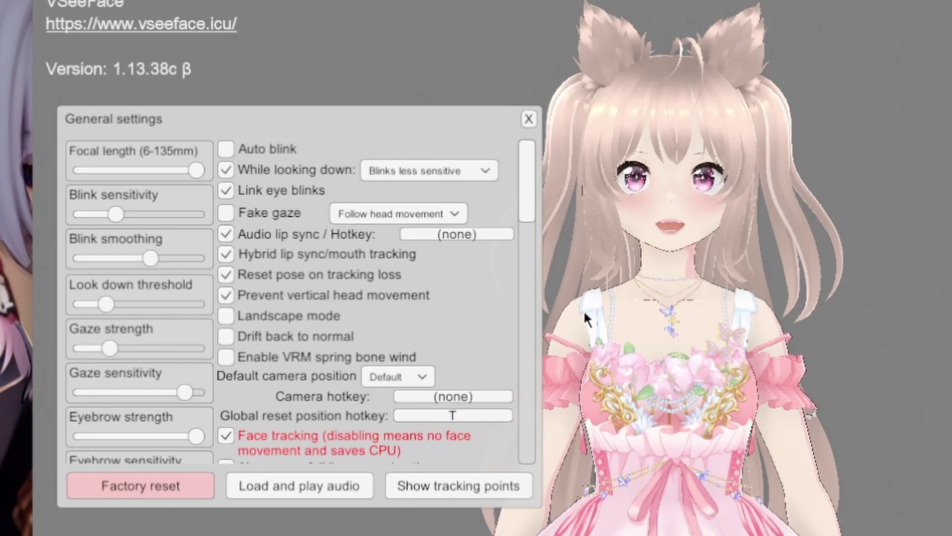
Look over the face tracking and expression detection options, and try lowering the focal length, keeping it at maximum
{"action": "scroll", "coordinate": [481, 362], "scroll_direction": "down", "scroll_amount": 3}
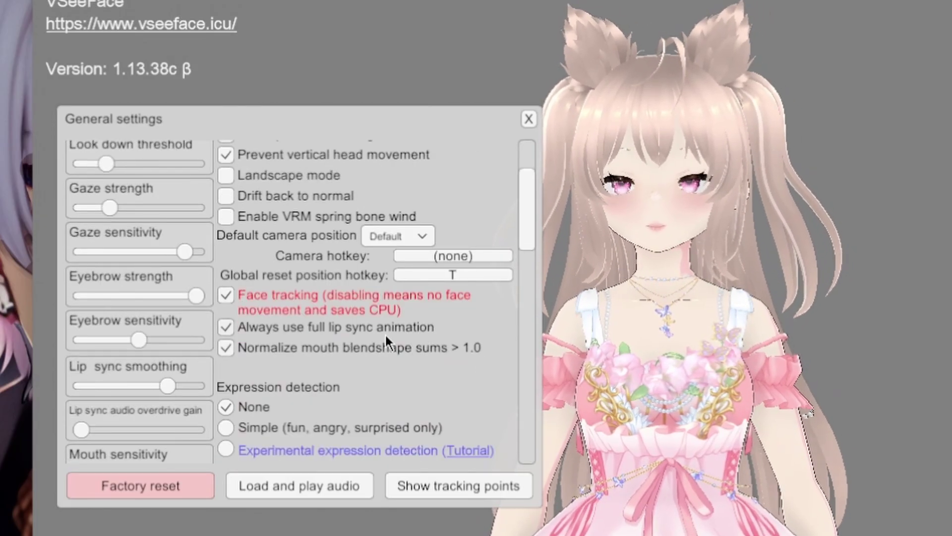
{"action": "scroll", "coordinate": [349, 353], "scroll_direction": "down", "scroll_amount": 2}
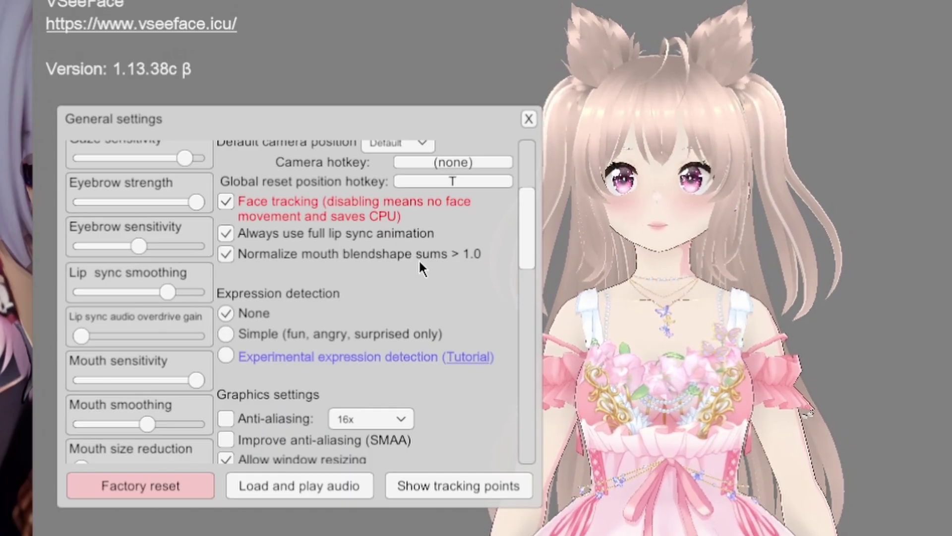
{"action": "scroll", "coordinate": [454, 288], "scroll_direction": "up", "scroll_amount": 5}
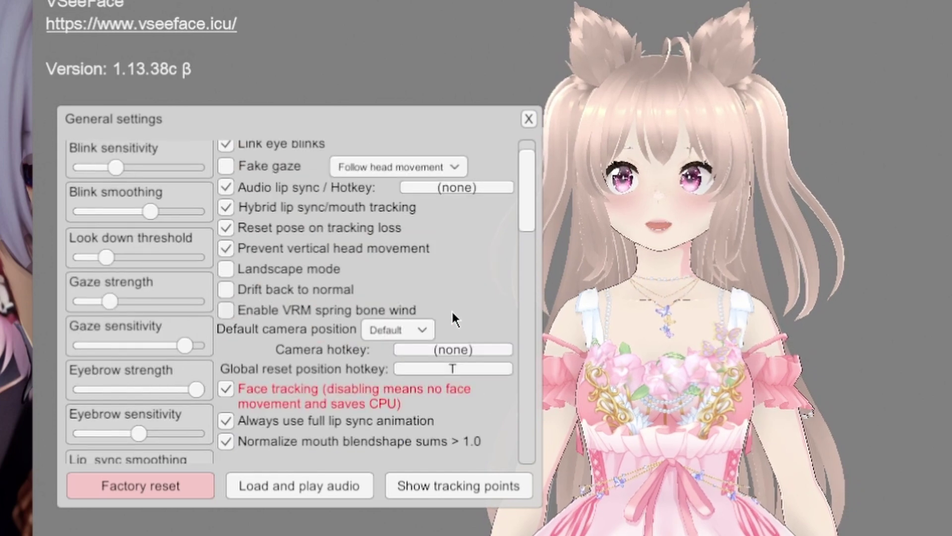
{"action": "left_click_drag", "start_coordinate": [195, 171], "coordinate": [263, 201]}
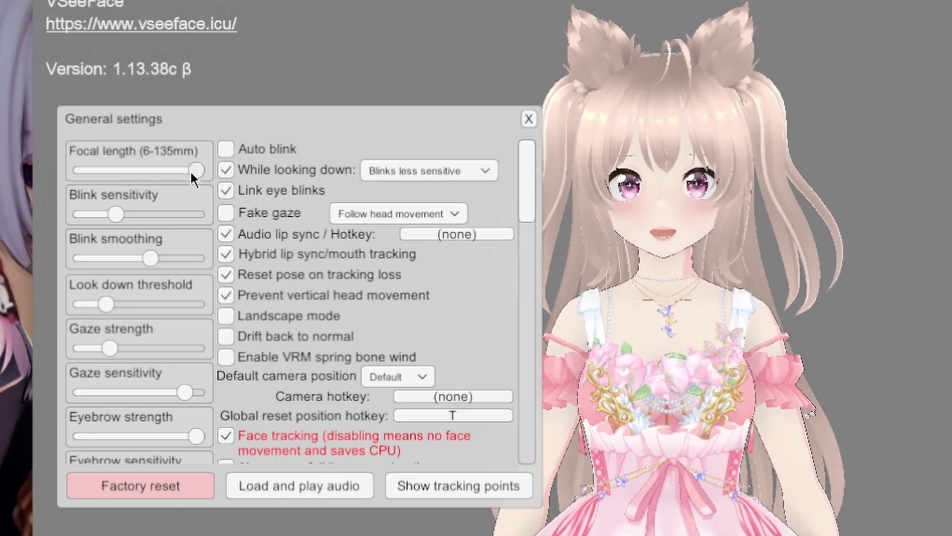
{"action": "left_click_drag", "start_coordinate": [191, 173], "coordinate": [132, 173]}
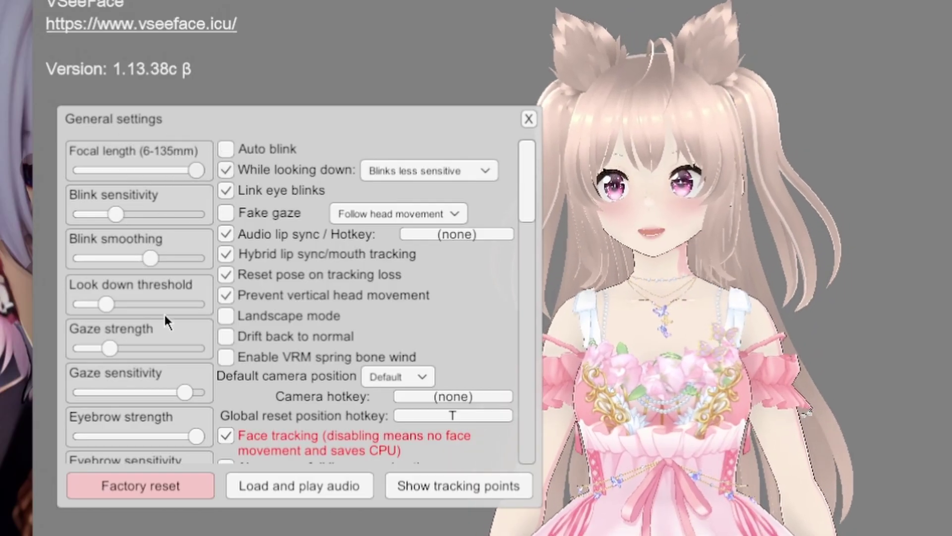
Try adjusting the shoulder stiffness in the general settings, keeping it at its minimum
{"action": "scroll", "coordinate": [164, 312], "scroll_direction": "down", "scroll_amount": 10}
{"action": "scroll", "coordinate": [165, 321], "scroll_direction": "down", "scroll_amount": 6}
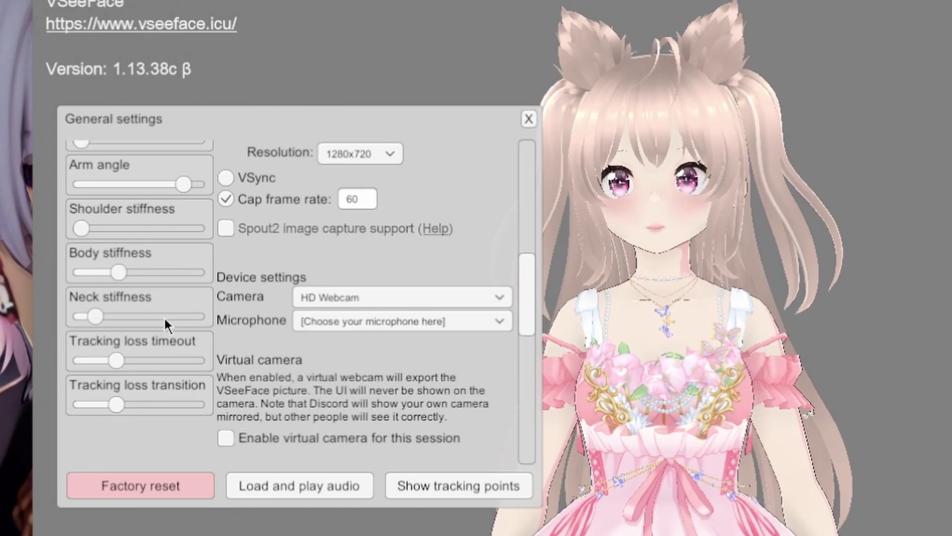
{"action": "scroll", "coordinate": [169, 323], "scroll_direction": "up", "scroll_amount": 4}
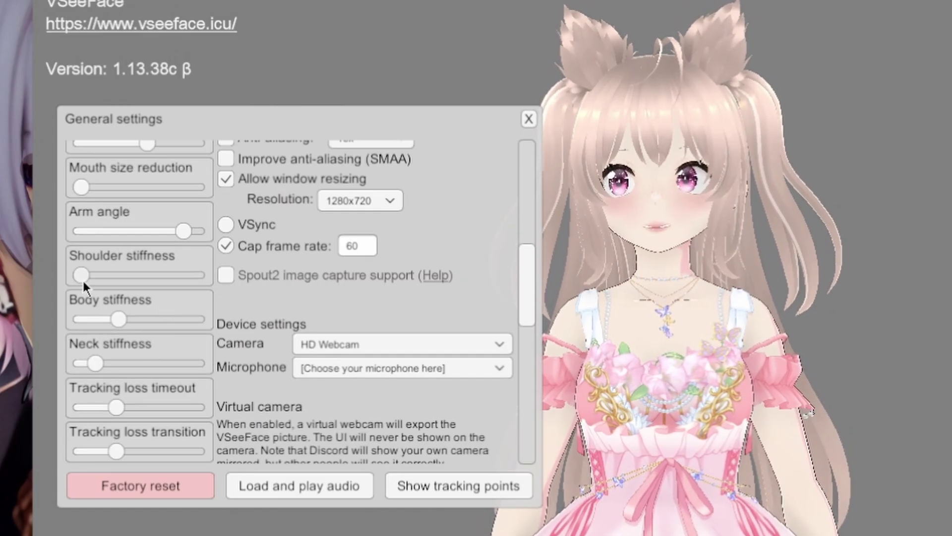
{"action": "left_click_drag", "start_coordinate": [246, 279], "coordinate": [40, 284]}
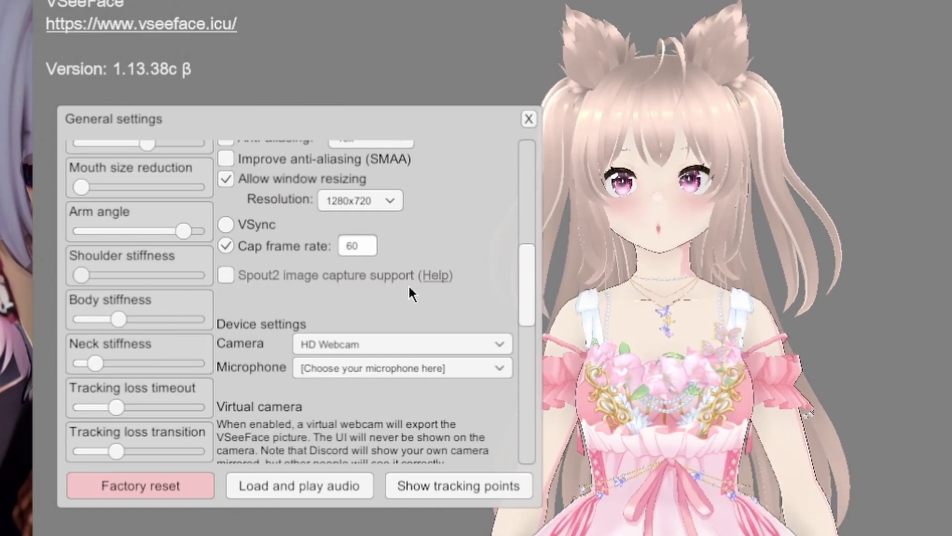
Review the device, virtual camera, tracking receiver and advanced options, trying Animate jaw bone and leaving it off
{"action": "scroll", "coordinate": [455, 287], "scroll_direction": "down", "scroll_amount": 2}
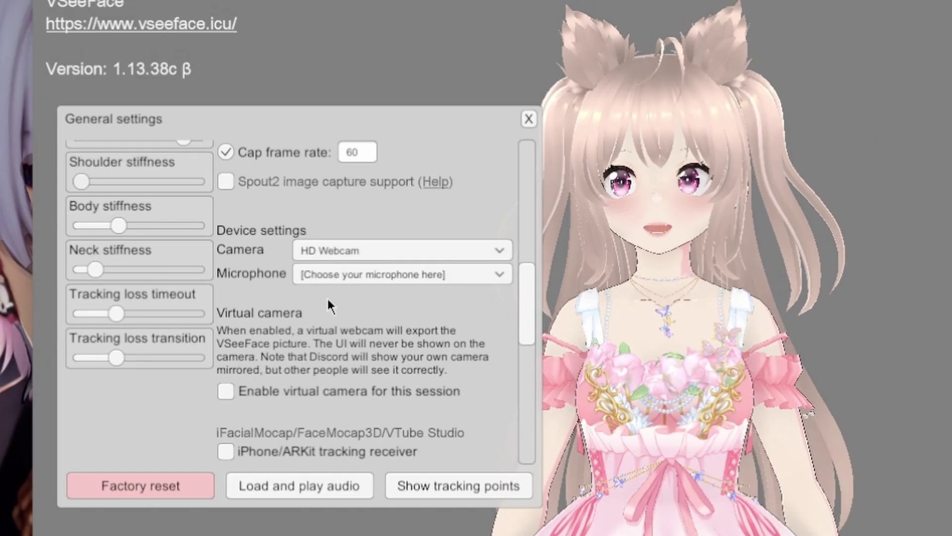
{"action": "scroll", "coordinate": [363, 314], "scroll_direction": "down", "scroll_amount": 3}
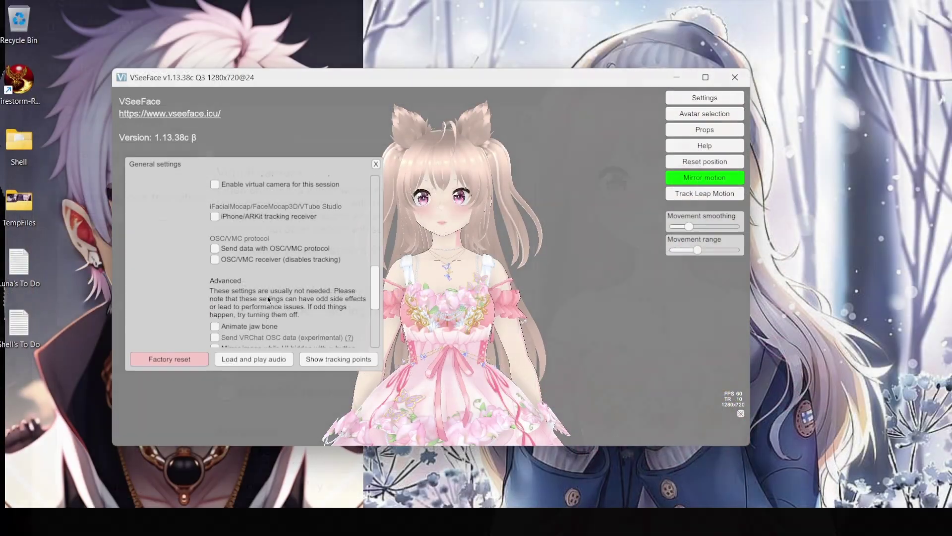
{"action": "scroll", "coordinate": [308, 231], "scroll_direction": "down", "scroll_amount": 4}
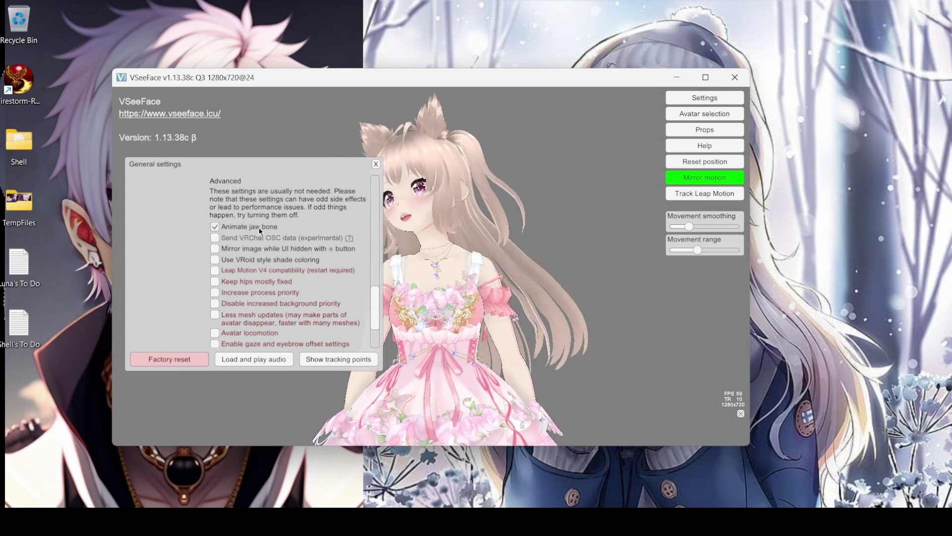
{"action": "left_click", "coordinate": [259, 228]}
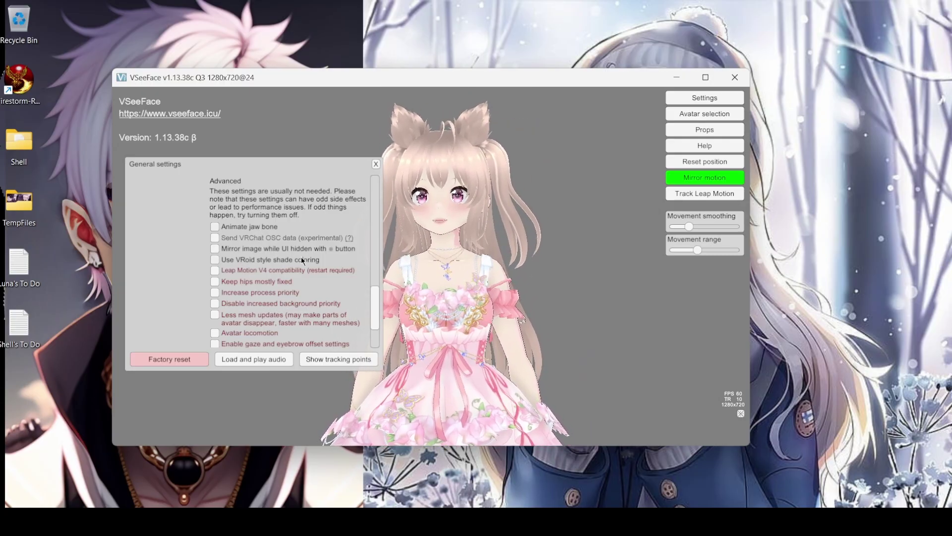
{"action": "scroll", "coordinate": [301, 268], "scroll_direction": "down", "scroll_amount": 3}
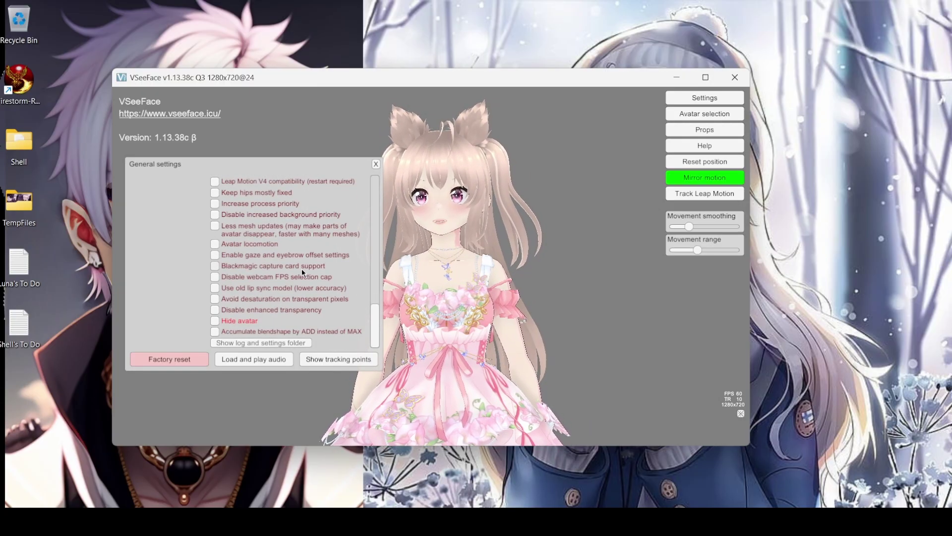
Try Simple expression detection (fun, angry, surprised only), and set expression detection back to None
{"action": "scroll", "coordinate": [276, 273], "scroll_direction": "up", "scroll_amount": 4}
{"action": "scroll", "coordinate": [284, 277], "scroll_direction": "up", "scroll_amount": 10}
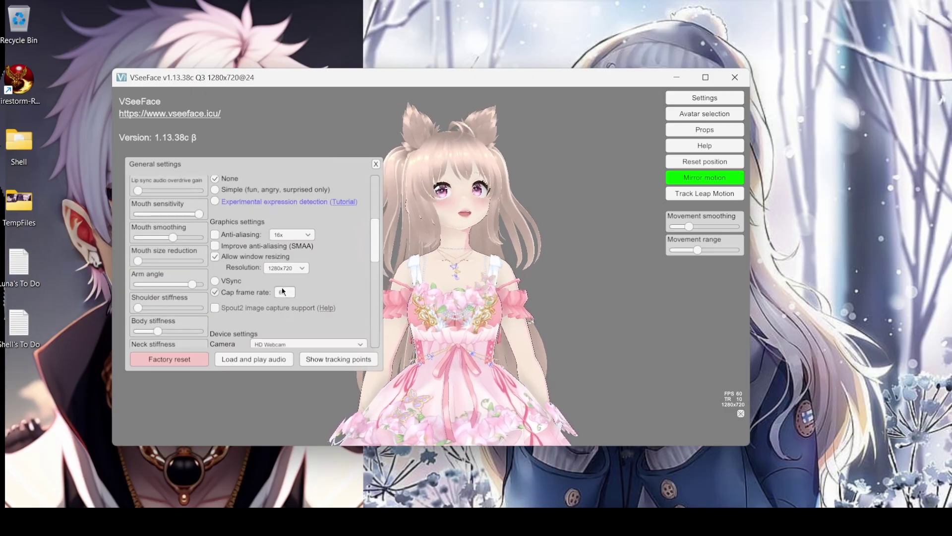
{"action": "scroll", "coordinate": [348, 290], "scroll_direction": "up", "scroll_amount": 5}
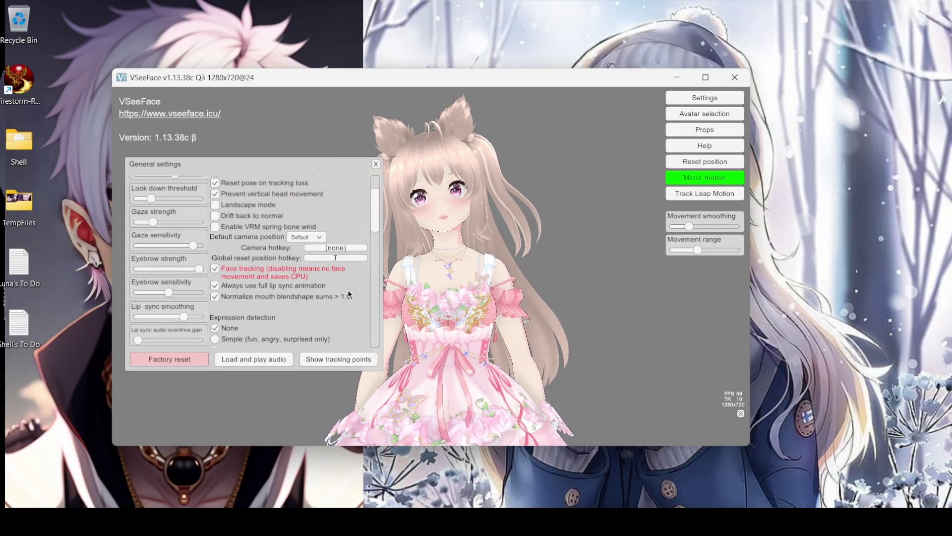
{"action": "scroll", "coordinate": [326, 284], "scroll_direction": "up", "scroll_amount": 3}
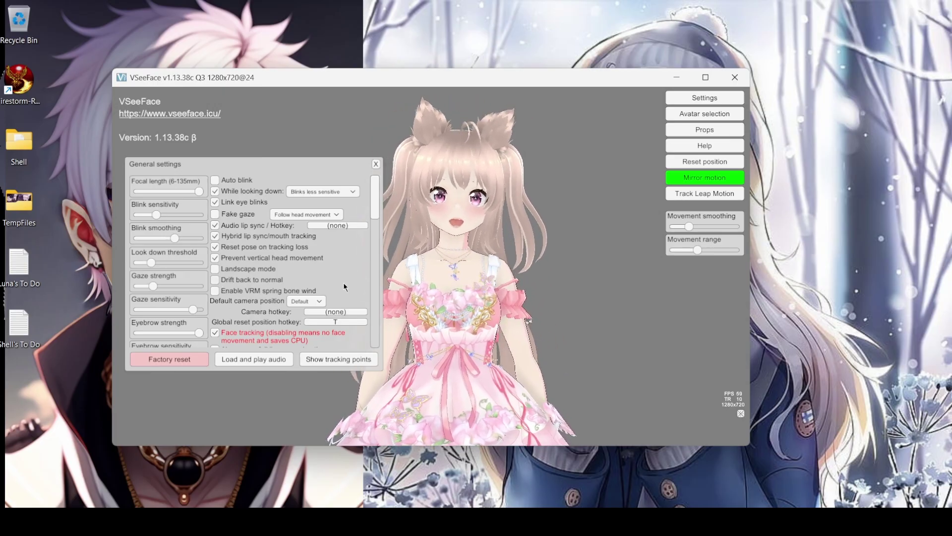
{"action": "scroll", "coordinate": [320, 272], "scroll_direction": "down", "scroll_amount": 3}
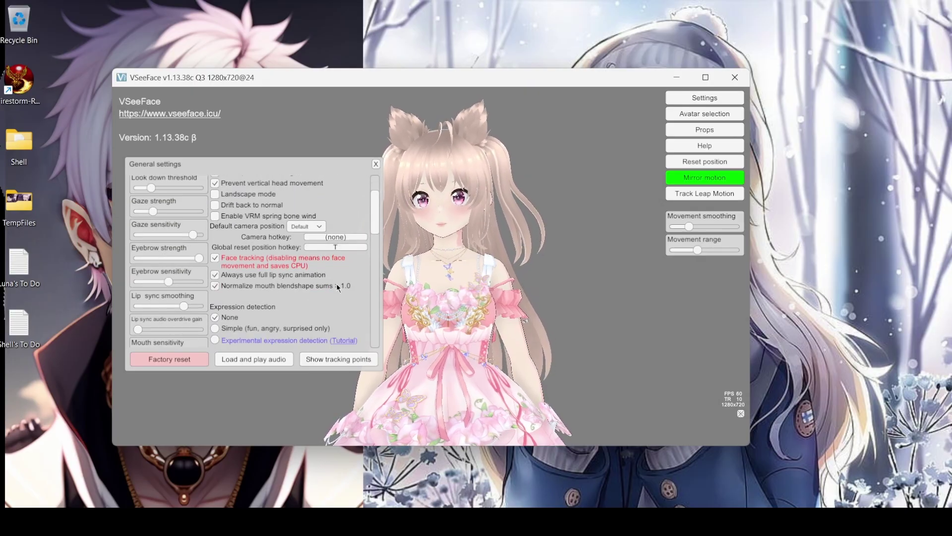
{"action": "scroll", "coordinate": [337, 285], "scroll_direction": "down", "scroll_amount": 3}
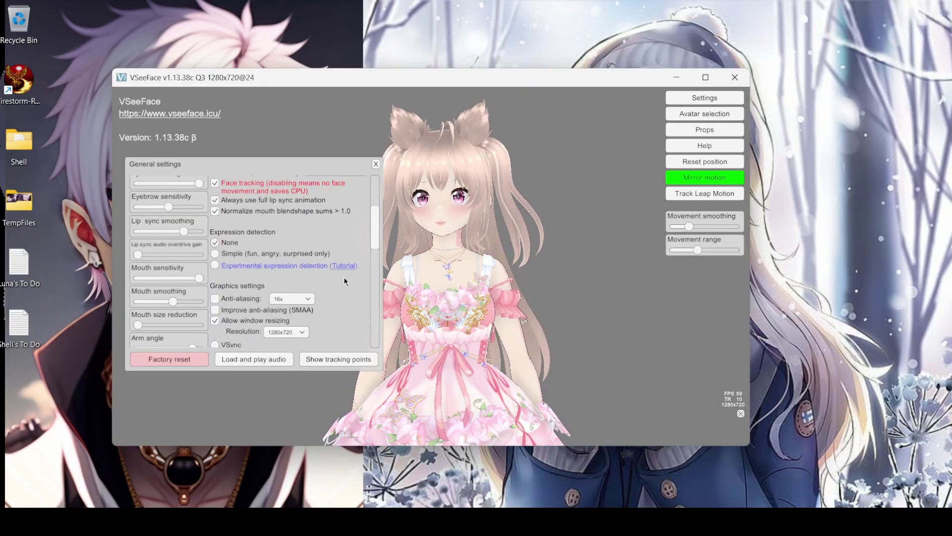
{"action": "left_click", "coordinate": [215, 254]}
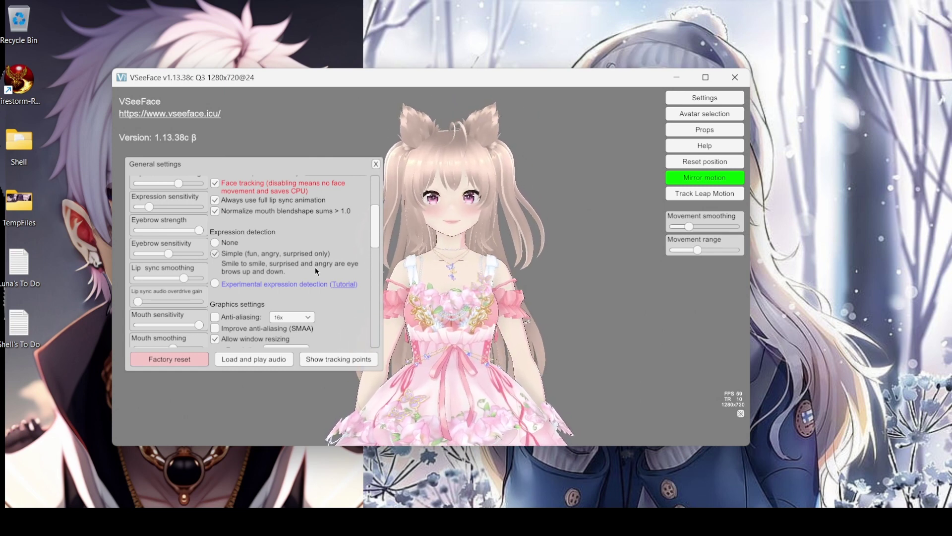
{"action": "left_click", "coordinate": [216, 241]}
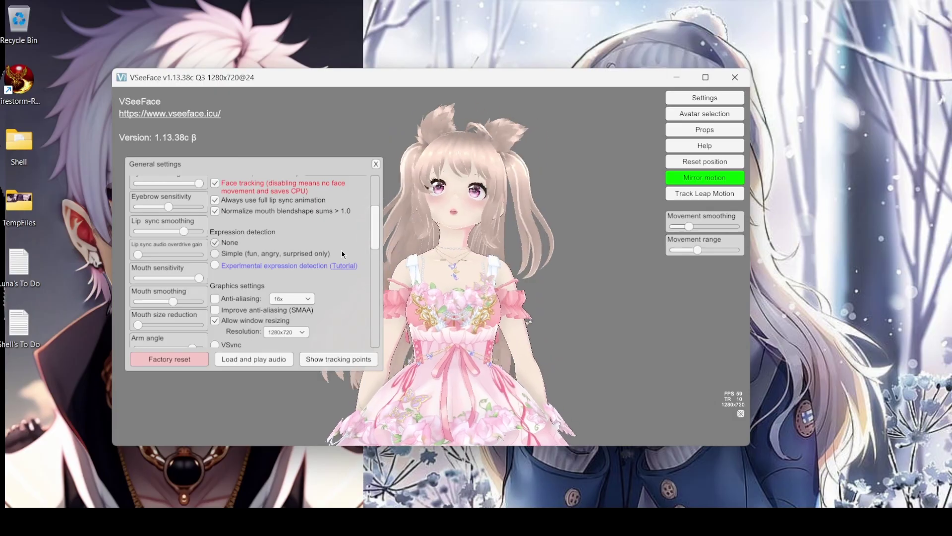
{"action": "scroll", "coordinate": [342, 251], "scroll_direction": "down", "scroll_amount": 2}
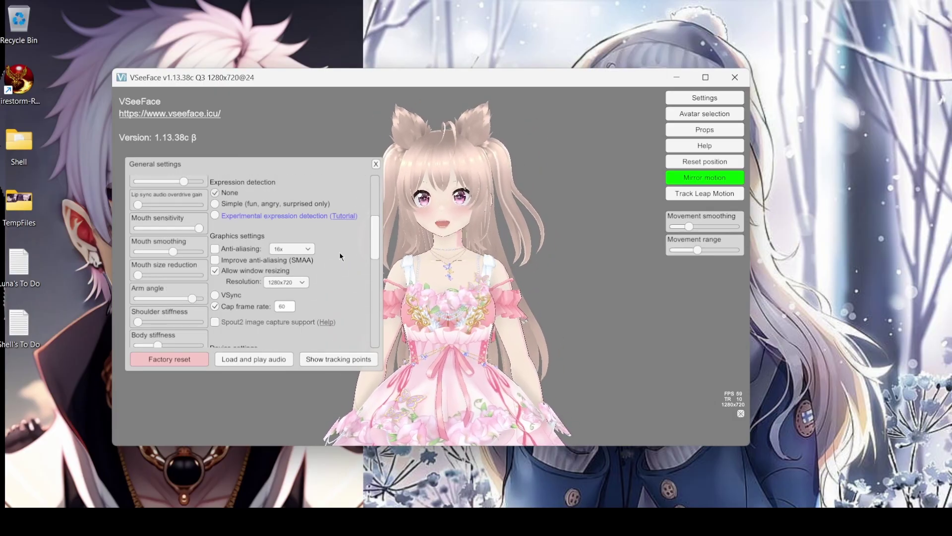
Try 16x anti-aliasing in the graphics settings, and leave anti-aliasing switched off
{"action": "left_click", "coordinate": [237, 250]}
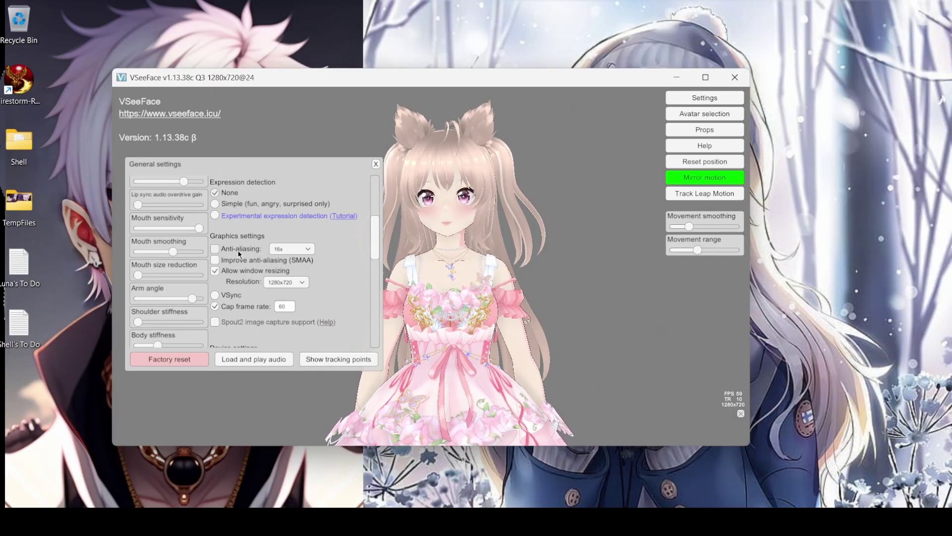
{"action": "left_click", "coordinate": [308, 249]}
{"action": "left_click", "coordinate": [282, 261]}
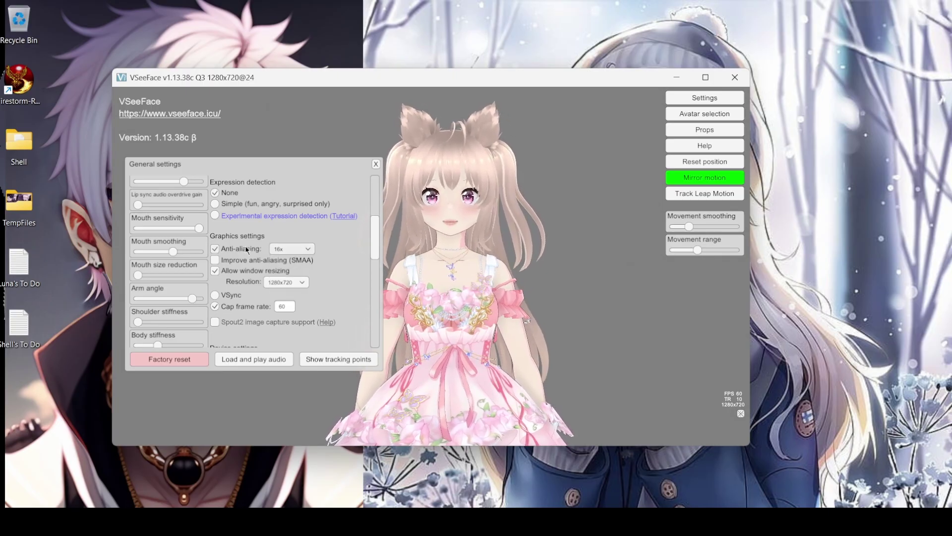
{"action": "left_click", "coordinate": [229, 249]}
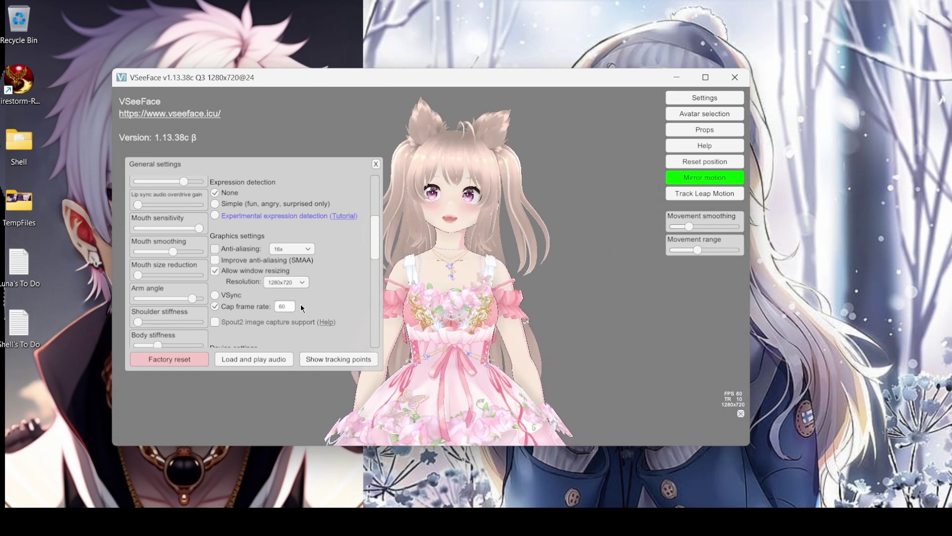
Try a frame rate cap of 30 in the graphics settings, and set the cap back to 60
{"action": "scroll", "coordinate": [283, 253], "scroll_direction": "down", "scroll_amount": 2}
{"action": "left_click", "coordinate": [285, 256]}
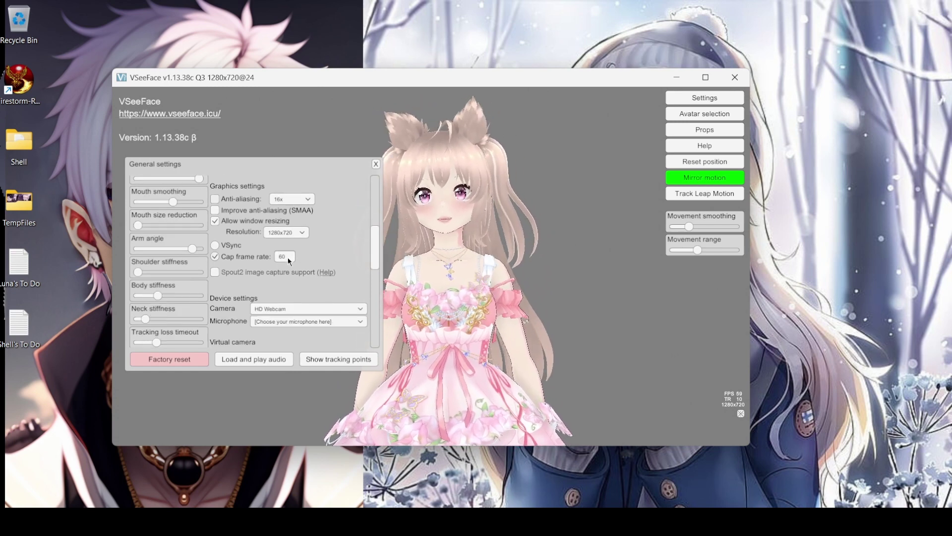
{"action": "type", "text": "30"}
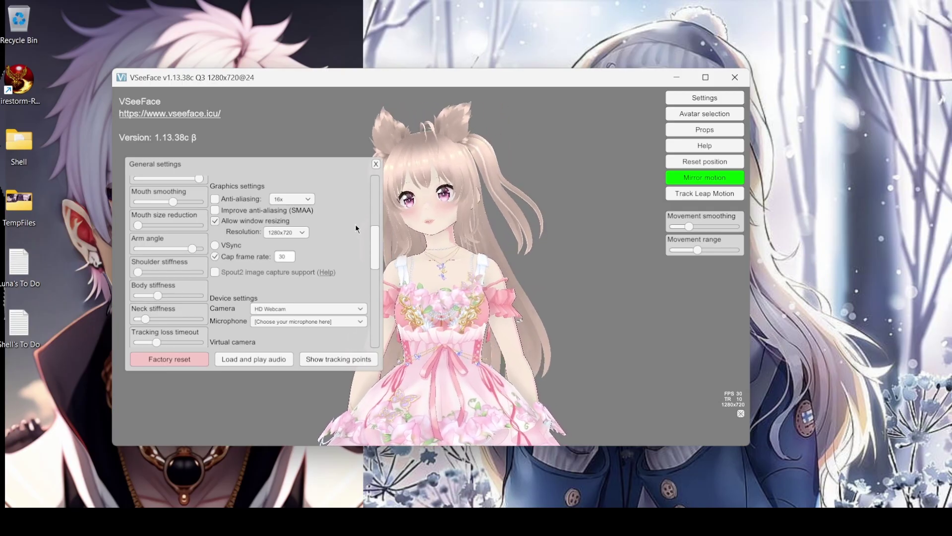
{"action": "left_click", "coordinate": [280, 257]}
{"action": "type", "text": "60"}
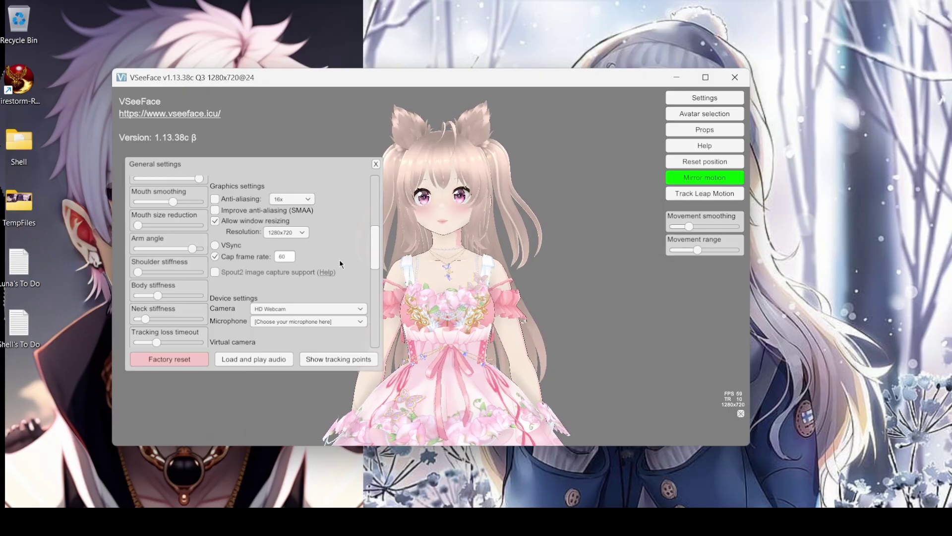
Try the mouth size reduction and mouth sensitivity sliders, keeping size reduction at its minimum and sensitivity at its maximum
{"action": "scroll", "coordinate": [305, 292], "scroll_direction": "down", "scroll_amount": 3}
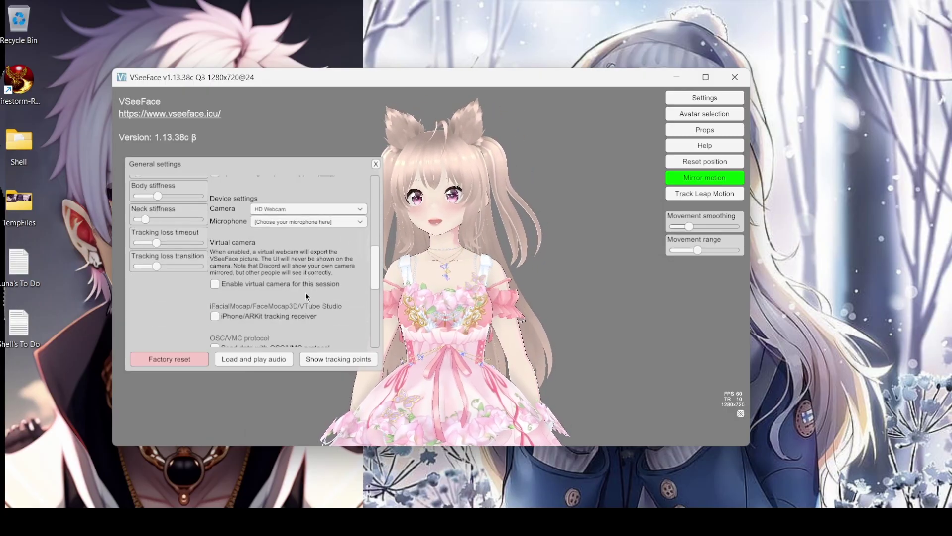
{"action": "scroll", "coordinate": [336, 272], "scroll_direction": "down", "scroll_amount": 2}
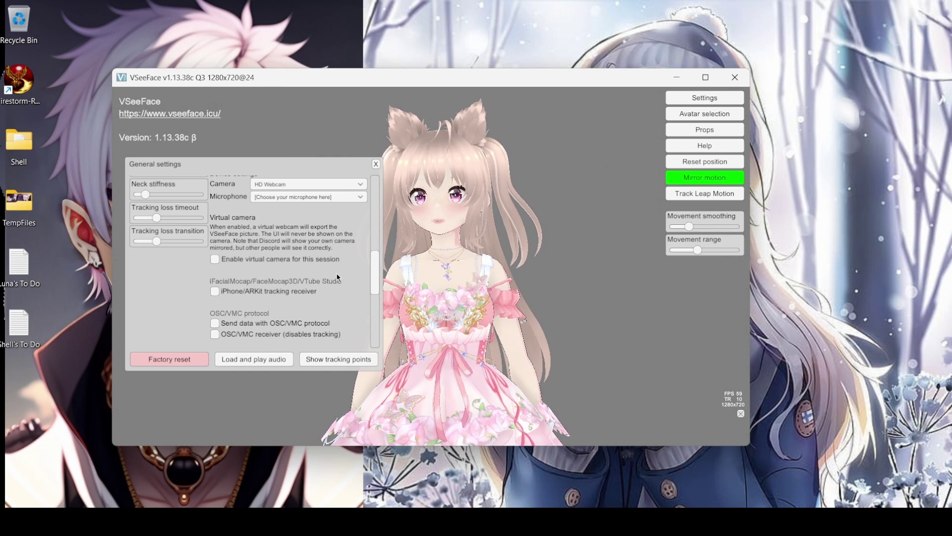
{"action": "scroll", "coordinate": [337, 272], "scroll_direction": "up", "scroll_amount": 2}
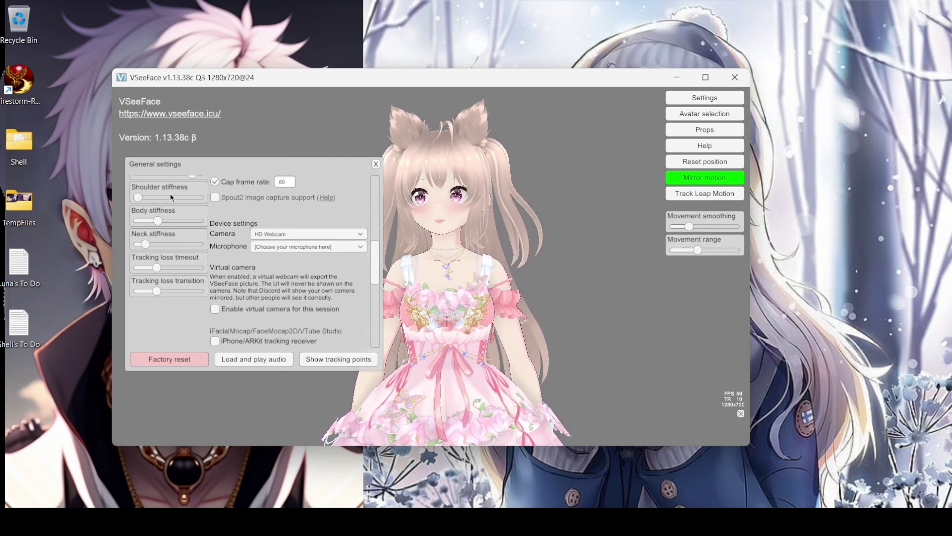
{"action": "scroll", "coordinate": [179, 229], "scroll_direction": "up", "scroll_amount": 3}
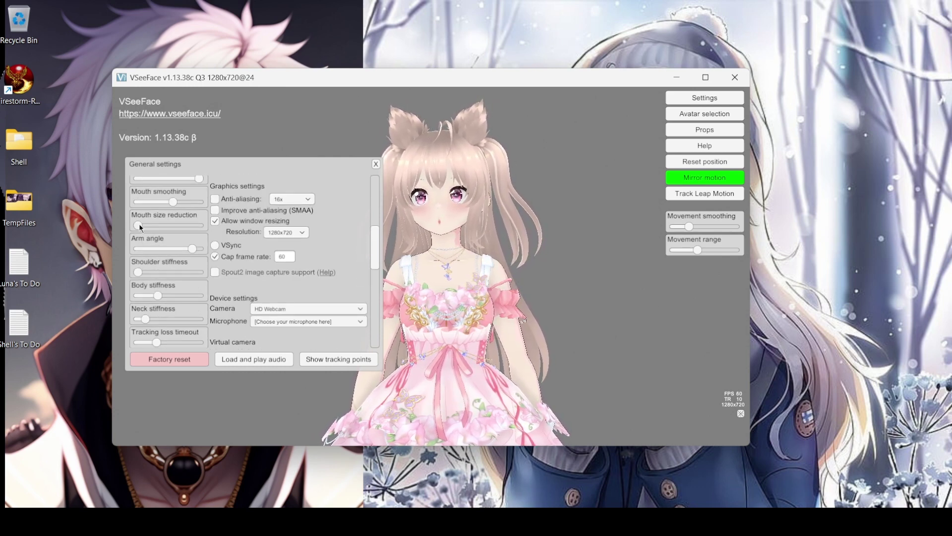
{"action": "left_click_drag", "start_coordinate": [139, 225], "coordinate": [227, 228]}
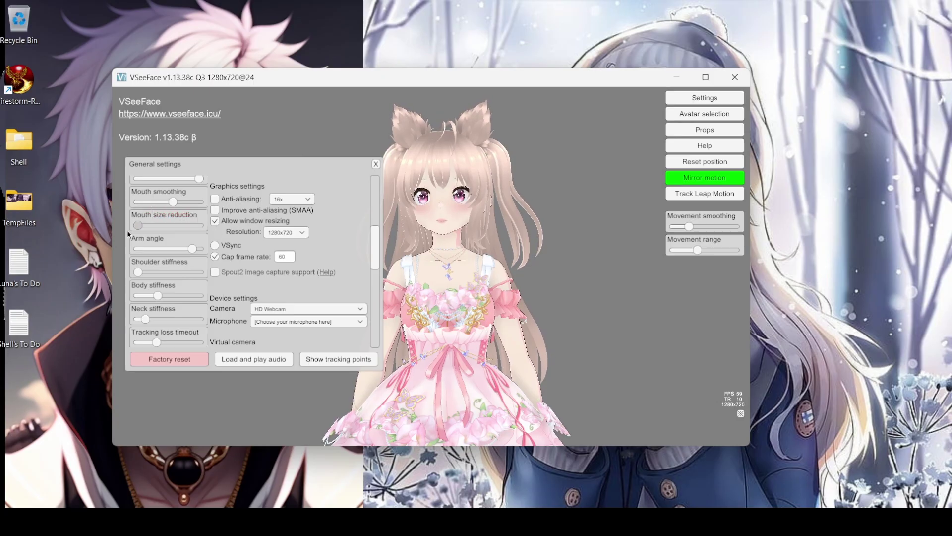
{"action": "scroll", "coordinate": [170, 235], "scroll_direction": "up", "scroll_amount": 2}
{"action": "scroll", "coordinate": [190, 249], "scroll_direction": "up", "scroll_amount": 1}
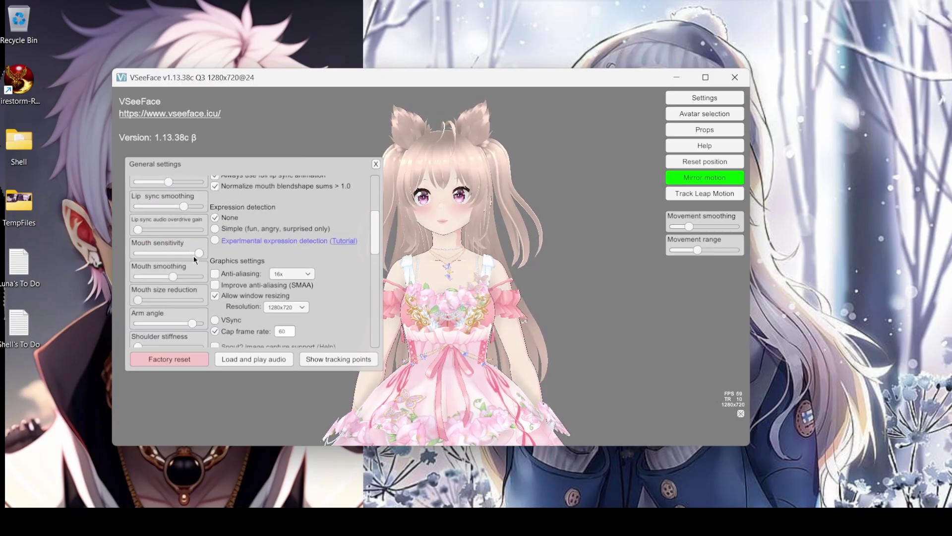
{"action": "left_click_drag", "start_coordinate": [198, 254], "coordinate": [229, 269]}
{"action": "scroll", "coordinate": [186, 278], "scroll_direction": "up", "scroll_amount": 3}
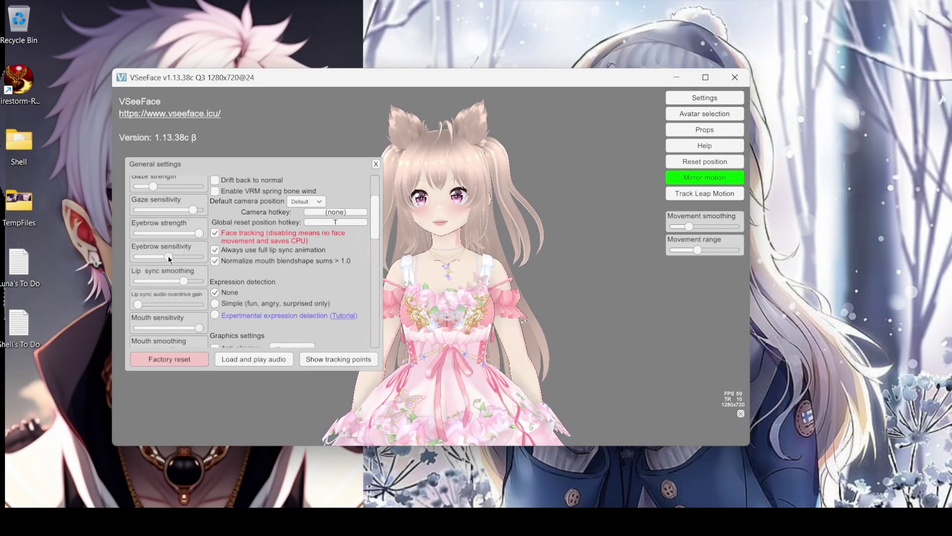
{"action": "scroll", "coordinate": [174, 270], "scroll_direction": "up", "scroll_amount": 4}
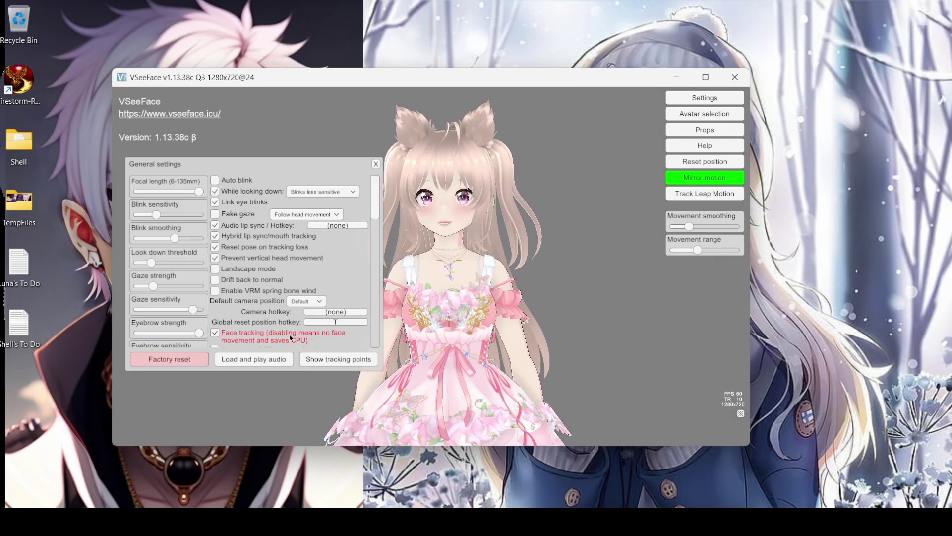
Try showing the tracking points, hide them again, and close the general settings
{"action": "left_click", "coordinate": [335, 360]}
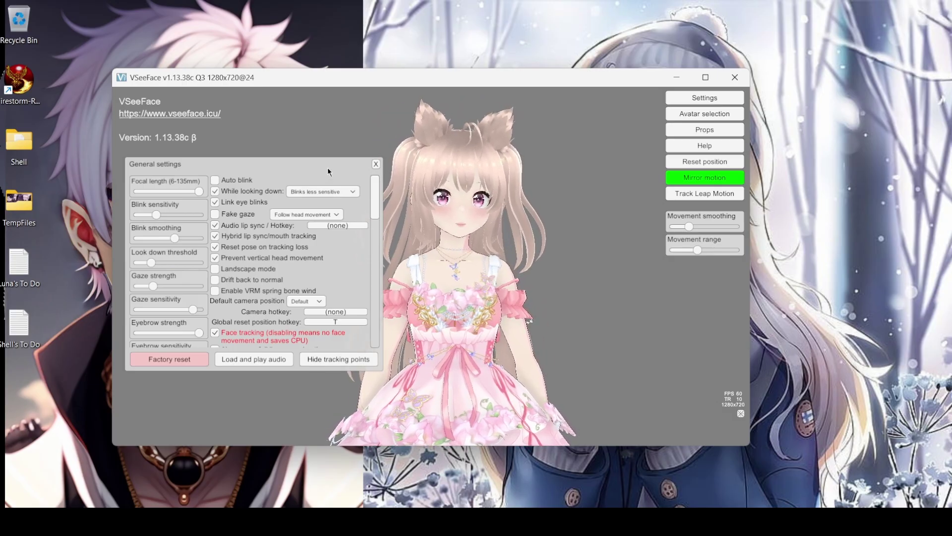
{"action": "left_click_drag", "start_coordinate": [328, 167], "coordinate": [310, 159]}
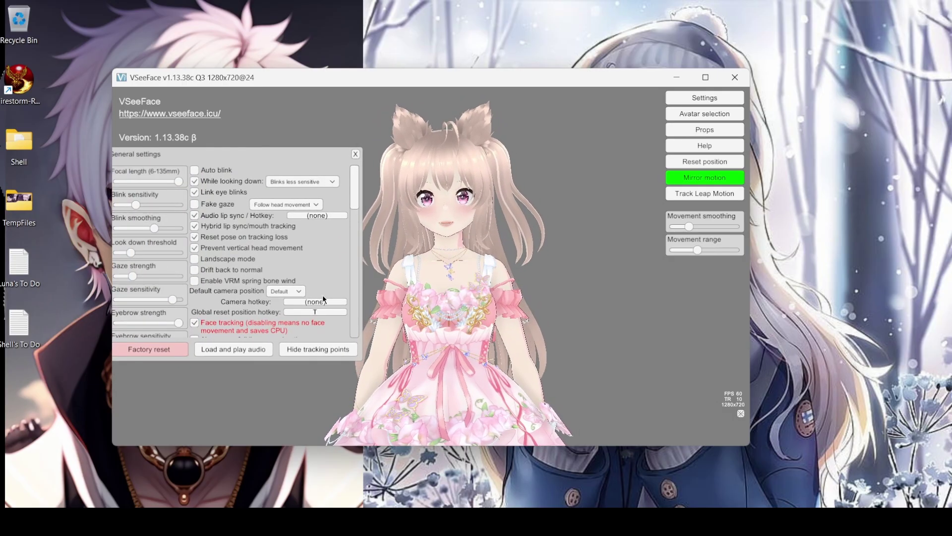
{"action": "left_click", "coordinate": [306, 351]}
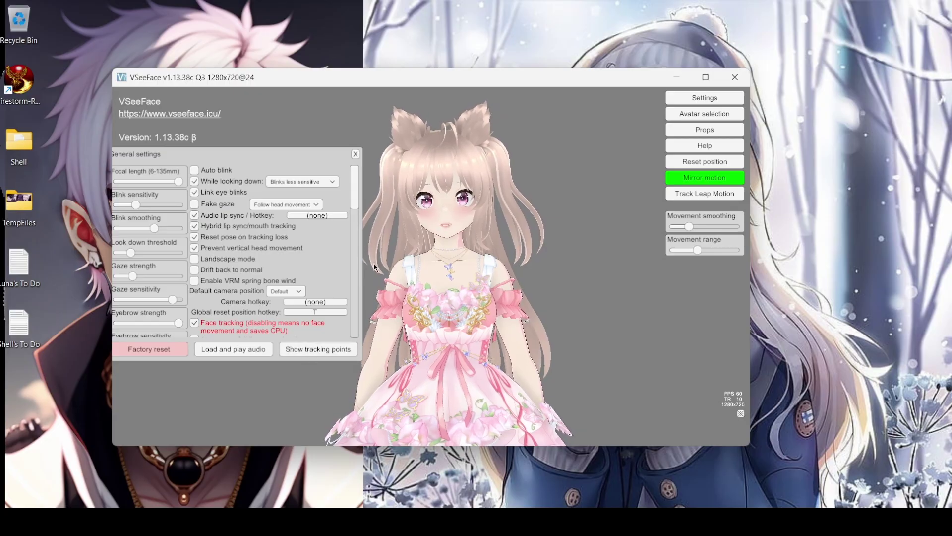
{"action": "left_click", "coordinate": [355, 154]}
Reset the avatar's position and bring the hidden interface back into view
{"action": "left_click", "coordinate": [703, 97]}
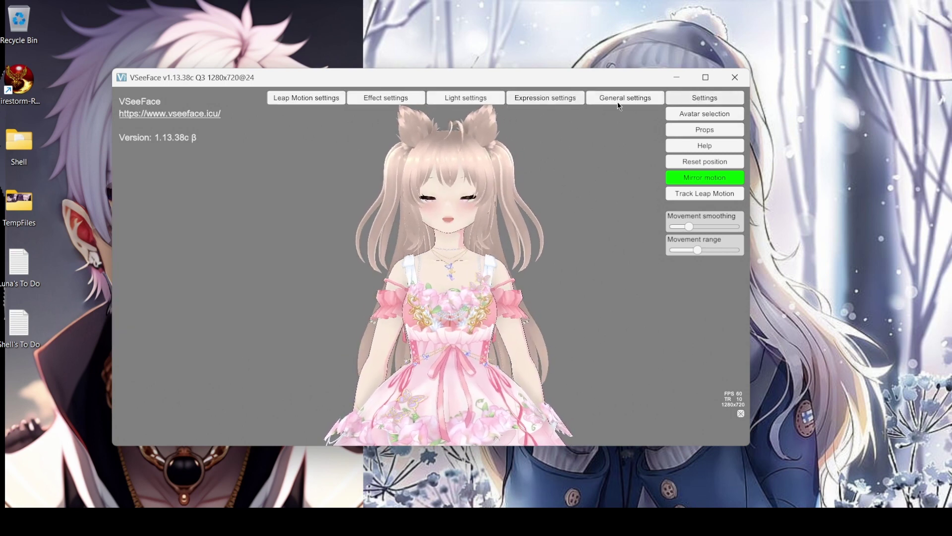
{"action": "left_click", "coordinate": [710, 98]}
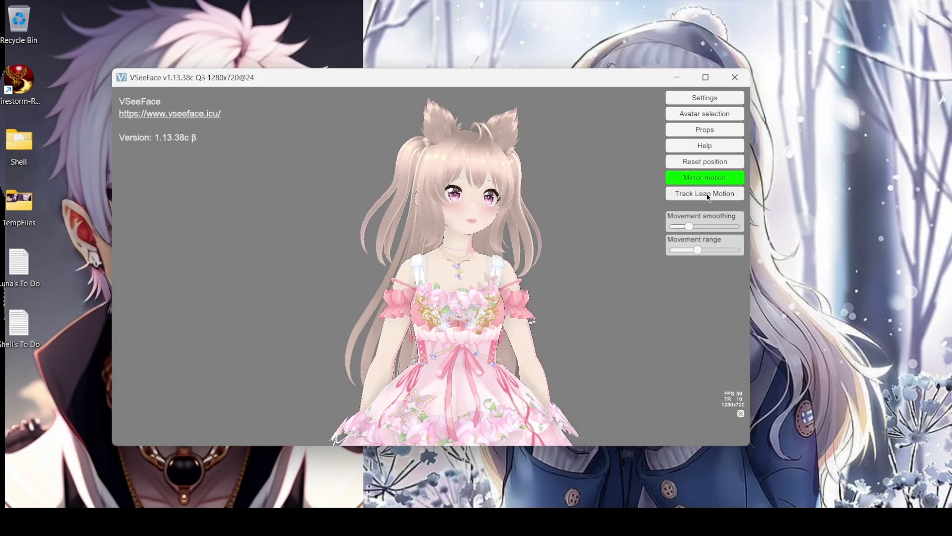
{"action": "left_click", "coordinate": [710, 164]}
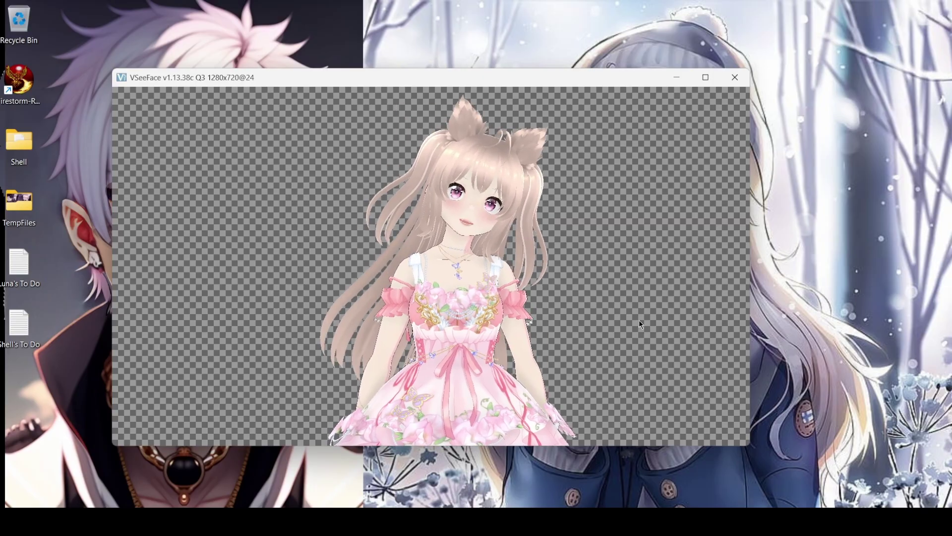
{"action": "left_click", "coordinate": [741, 414]}
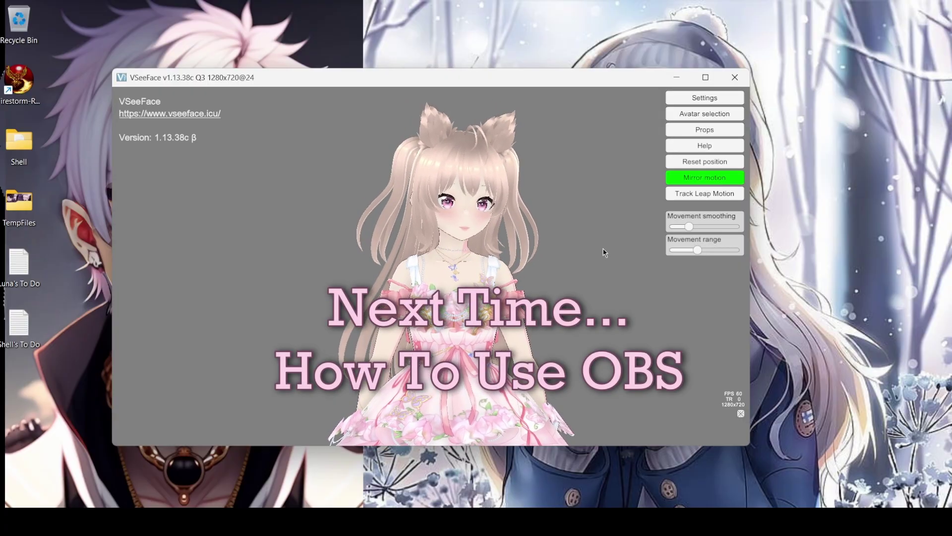
Move the VSeeFace window higher on the desktop, and switch to OBS, shifting its window up slightly
{"action": "left_click_drag", "start_coordinate": [526, 79], "coordinate": [460, 51]}
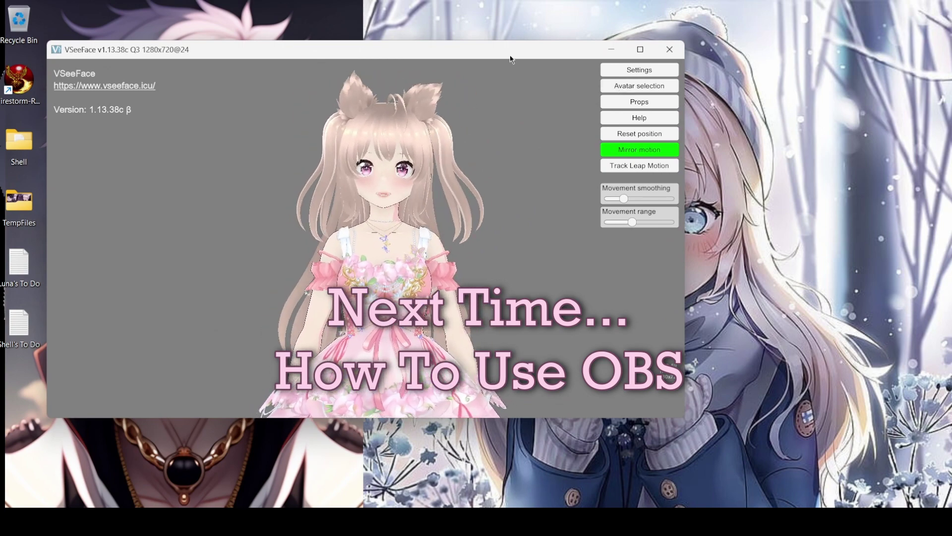
{"action": "left_click_drag", "start_coordinate": [510, 59], "coordinate": [523, 60]}
{"action": "mouse_move", "coordinate": [626, 521]}
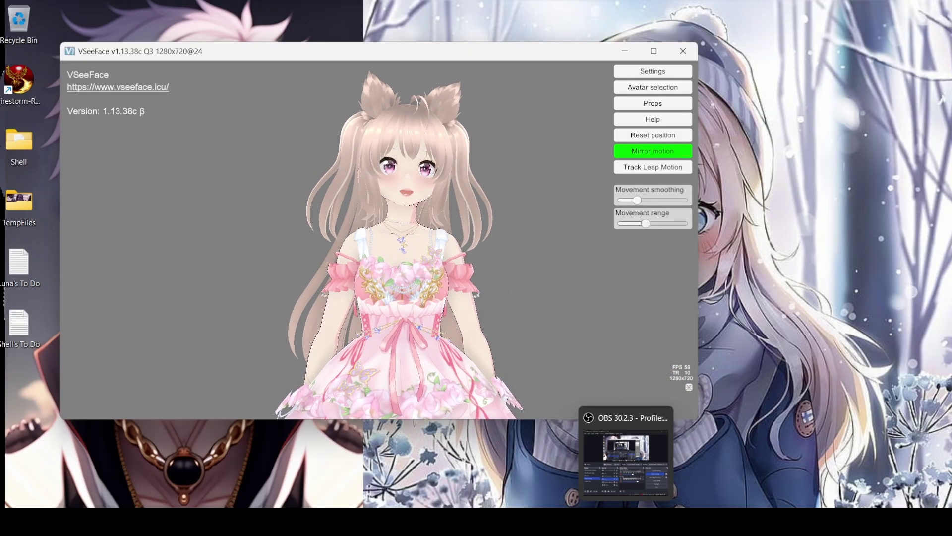
{"action": "left_click", "coordinate": [626, 521]}
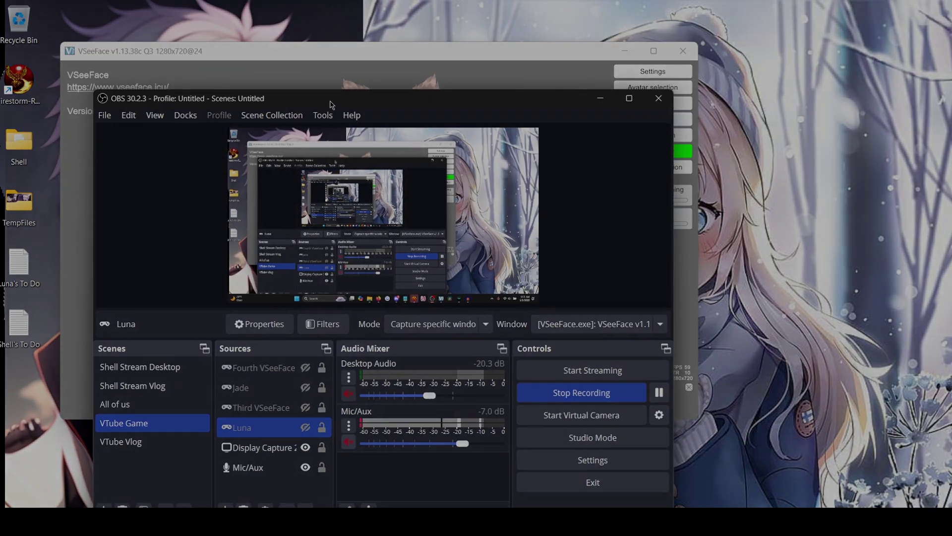
{"action": "left_click_drag", "start_coordinate": [331, 105], "coordinate": [318, 90]}
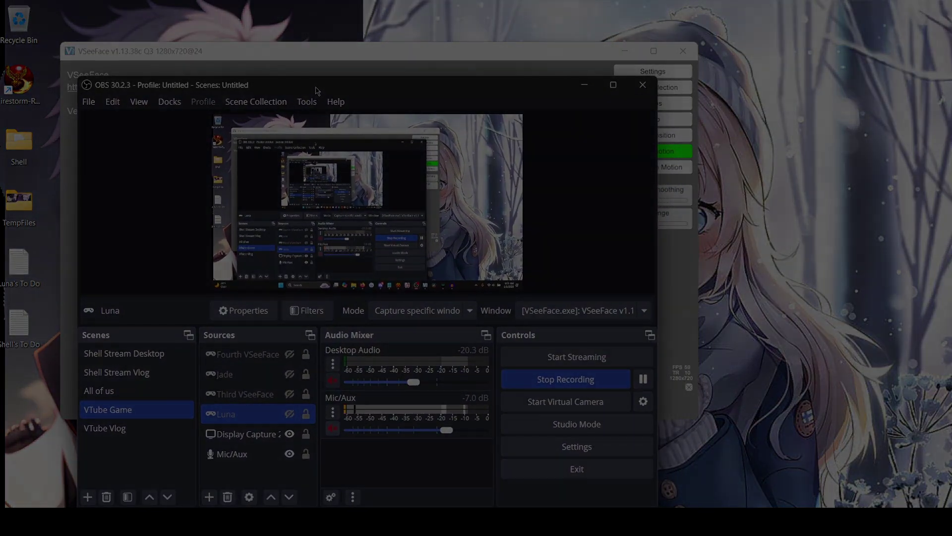